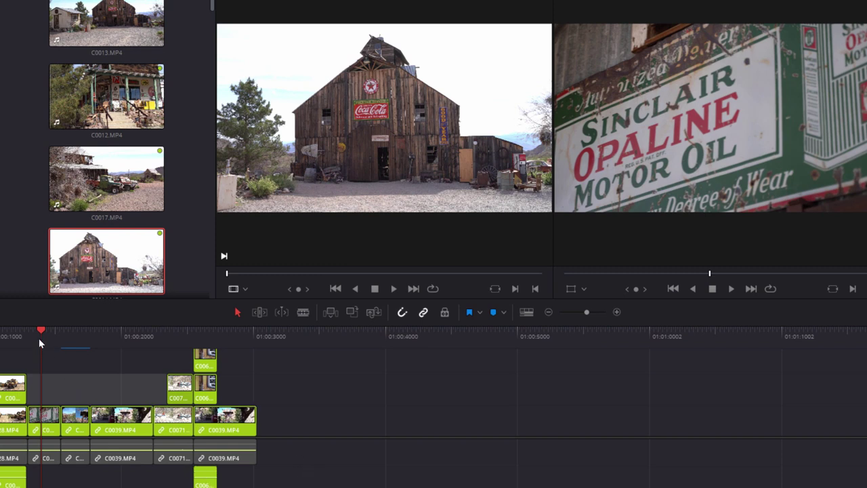
Move the timeline playhead onto the truck clip near the start
left_click_drag(39, 330, 61, 328)
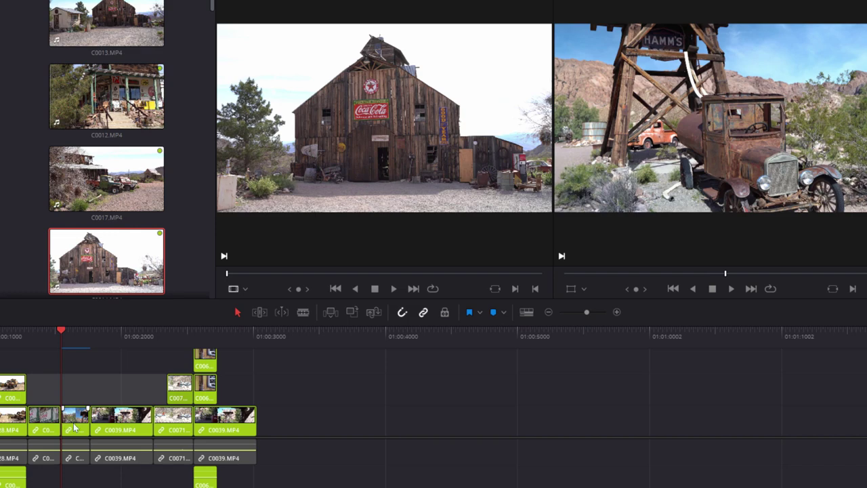
Play truck clip C0042 from its start, then bring it into Fusion for compositing
key("space")
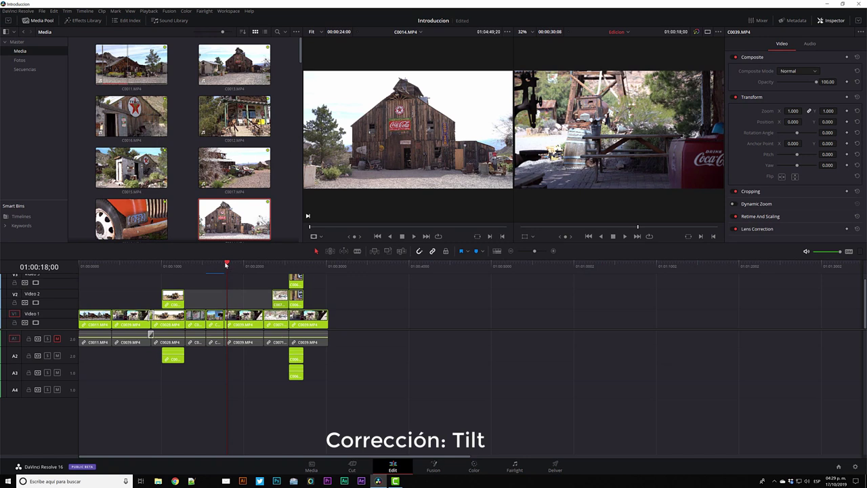
left_click_drag(226, 265, 206, 264)
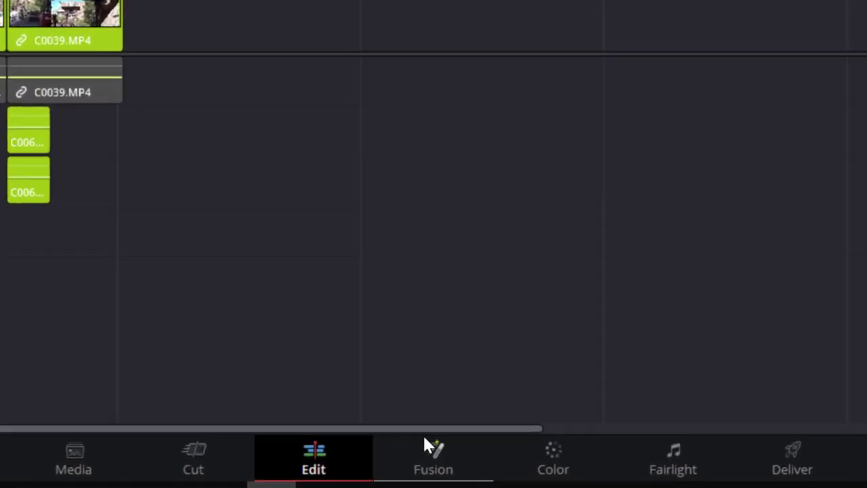
left_click(437, 463)
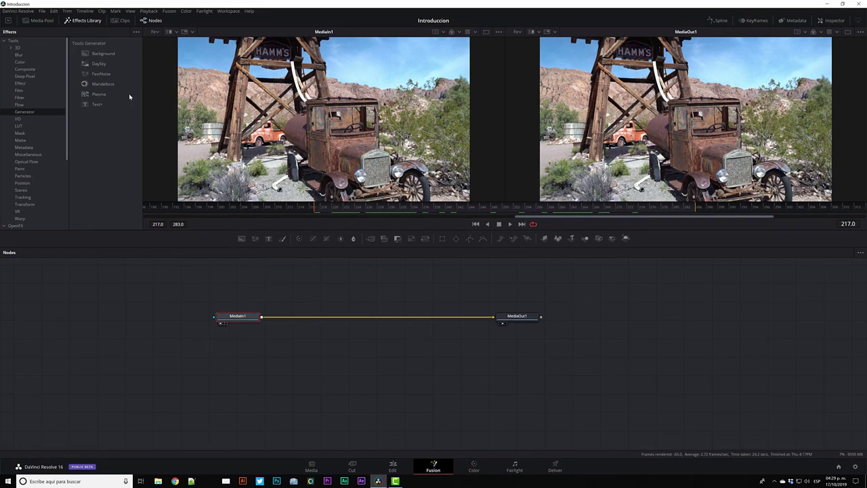
Hide the Effects Library, select MediaOut1 and MediaIn1, and clear MediaIn1 from the left viewer
left_click(83, 19)
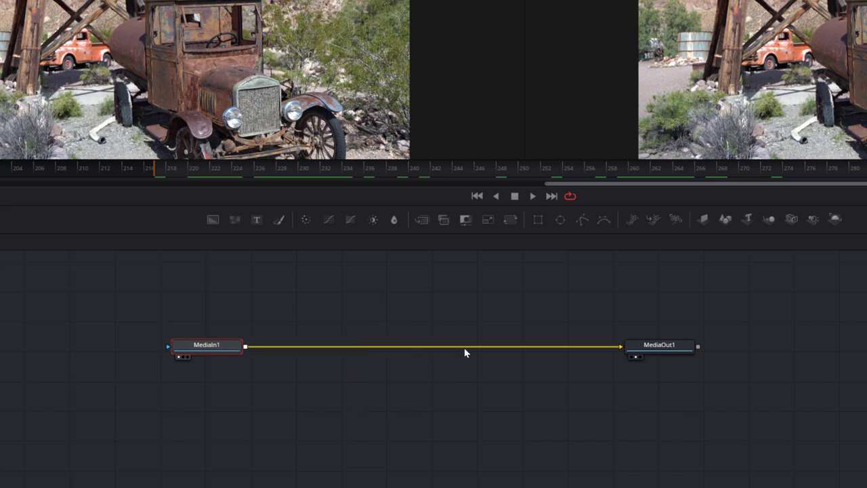
left_click(655, 348)
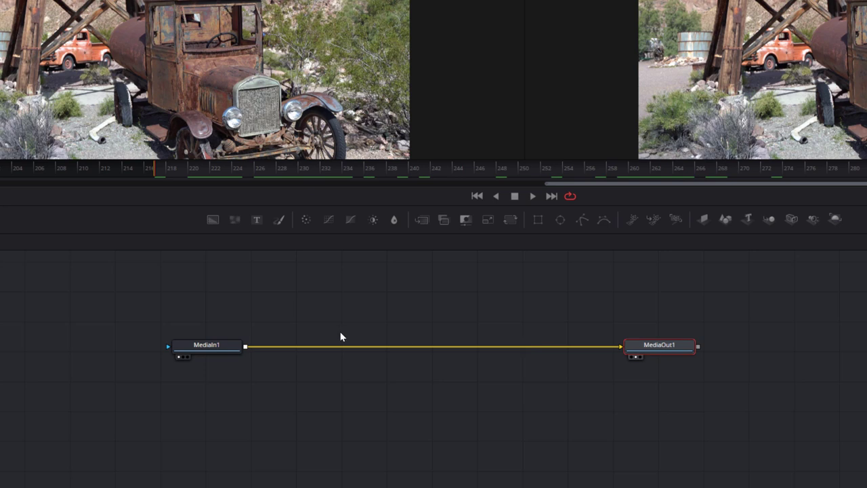
left_click(214, 347)
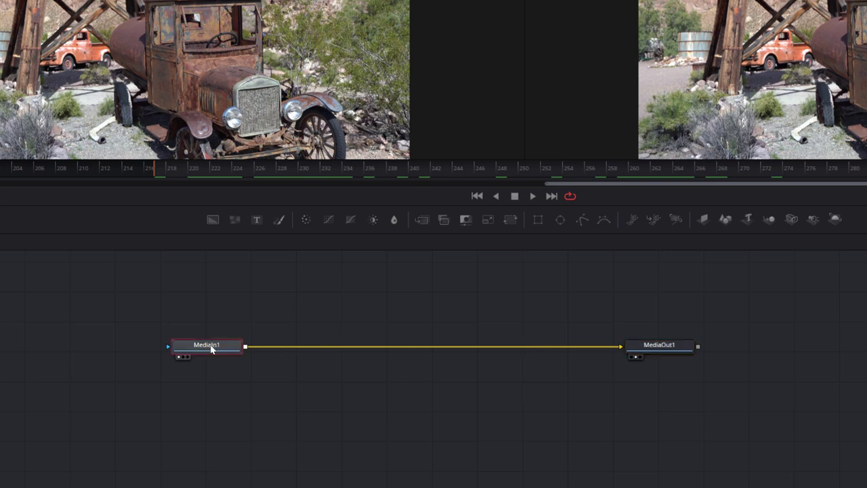
left_click(659, 346)
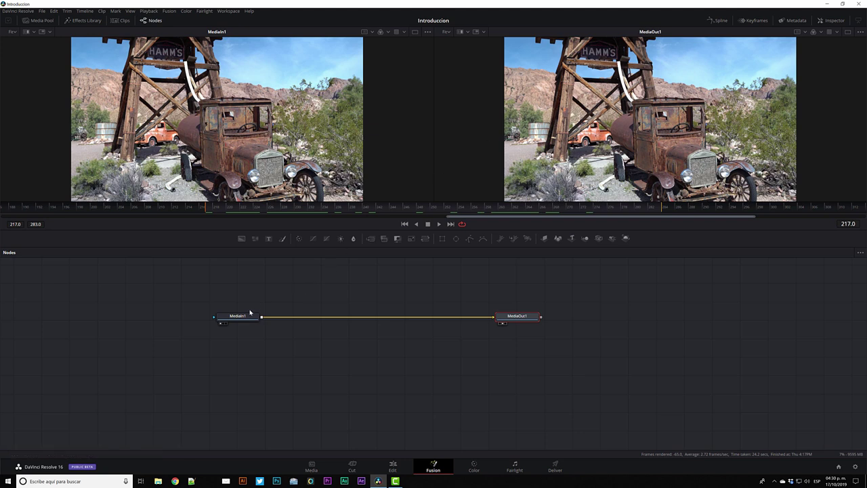
left_click(221, 324)
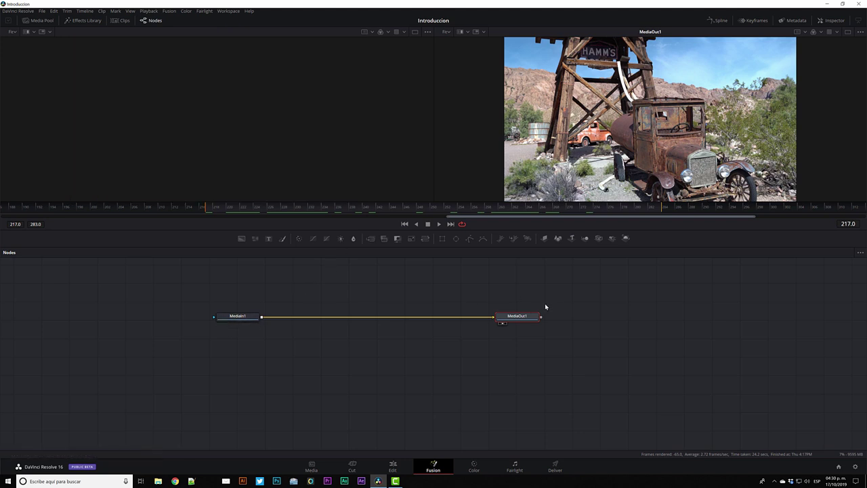
Clear MediaOut1 from the right viewer and toggle MediaIn1's viewer indicators
left_click(503, 325)
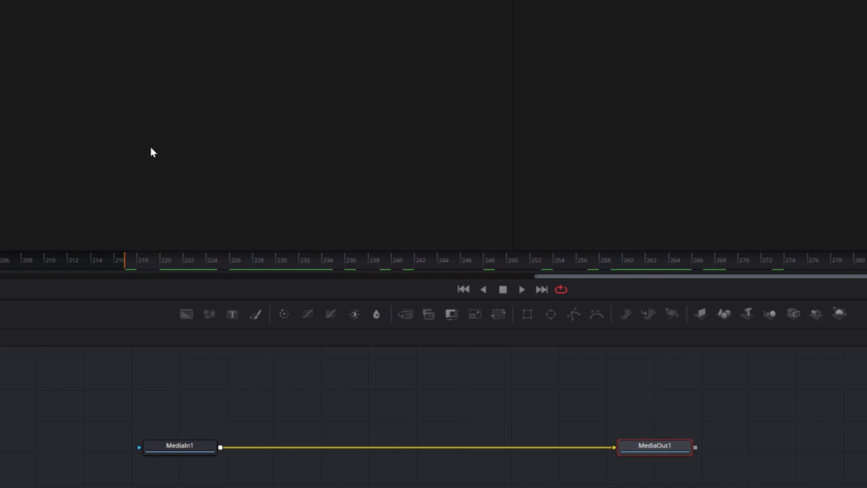
left_click(167, 451)
mouse_move(164, 457)
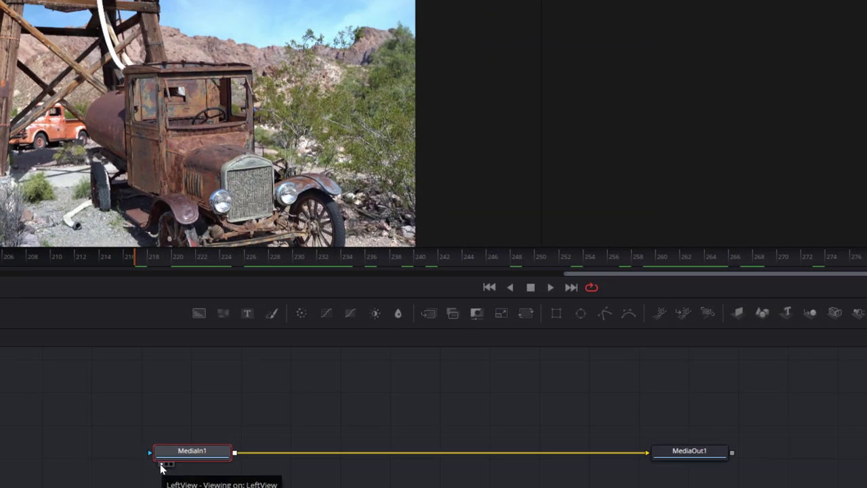
left_click(162, 467)
left_click(169, 466)
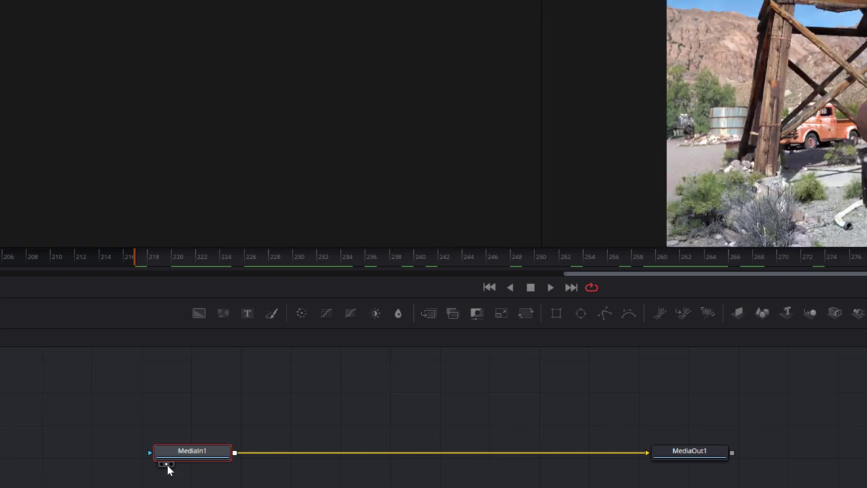
left_click(162, 465)
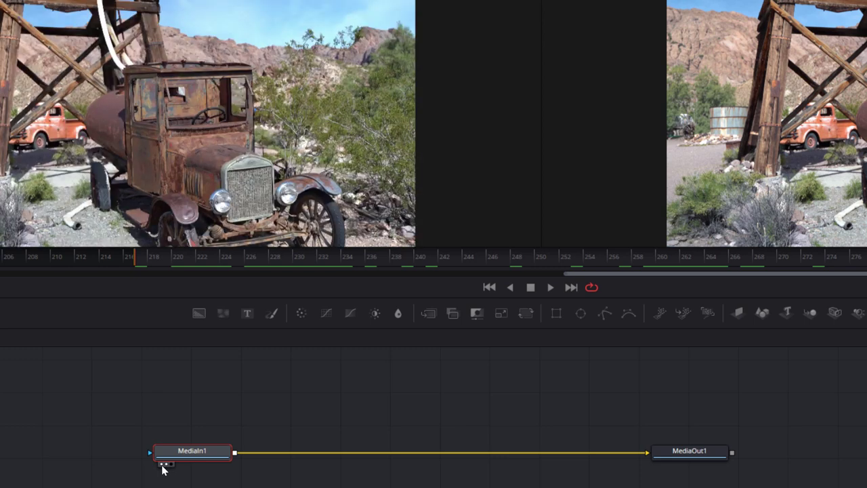
left_click(169, 465)
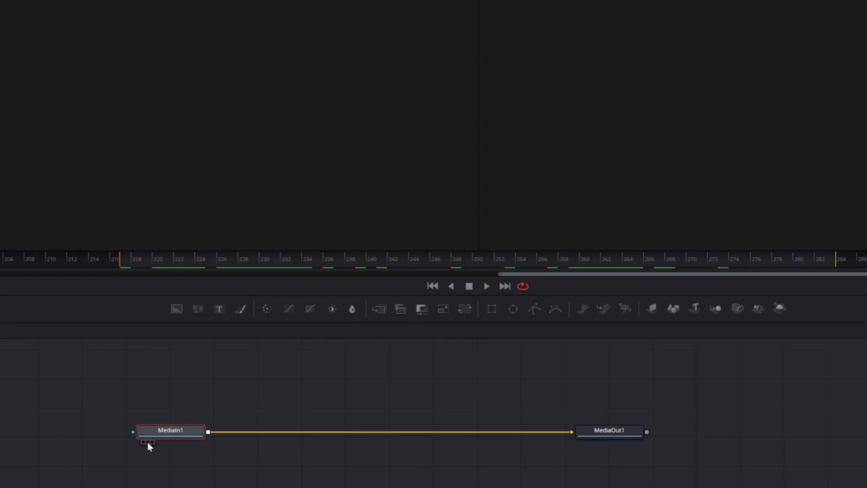
left_click(129, 419)
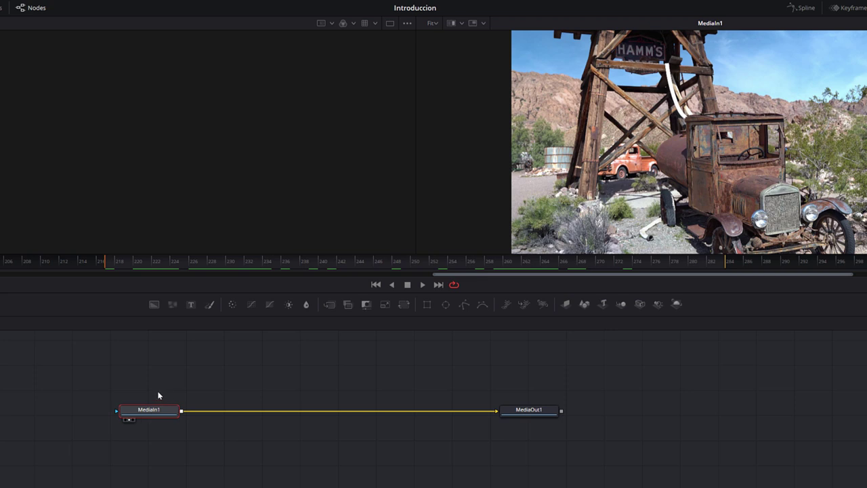
Load MediaIn1 into the left viewer (1) and MediaOut1 into the right viewer (2), showing the Media Pool
key("1")
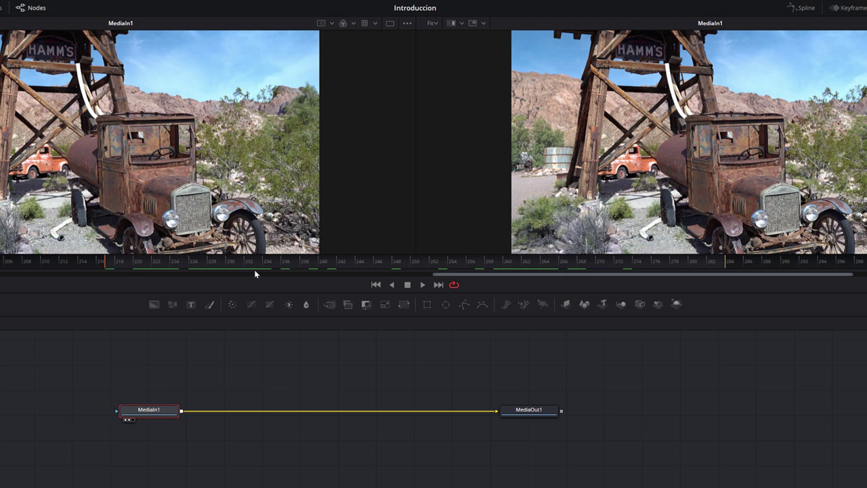
left_click(520, 411)
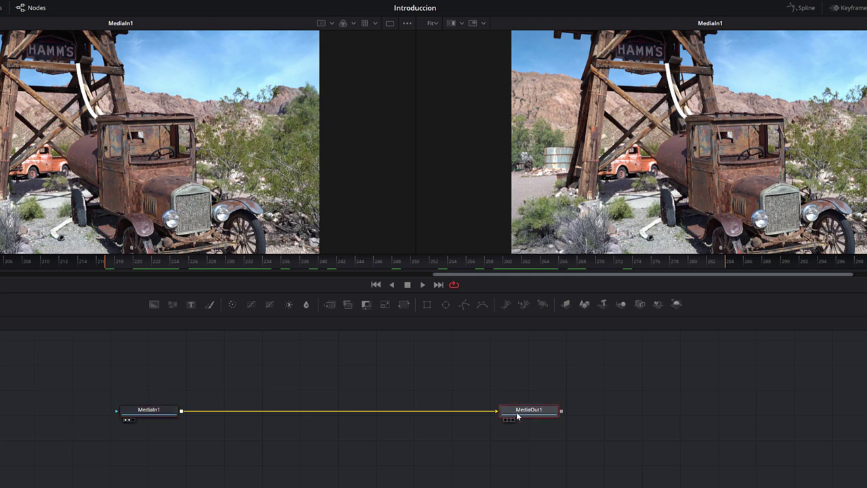
key("2")
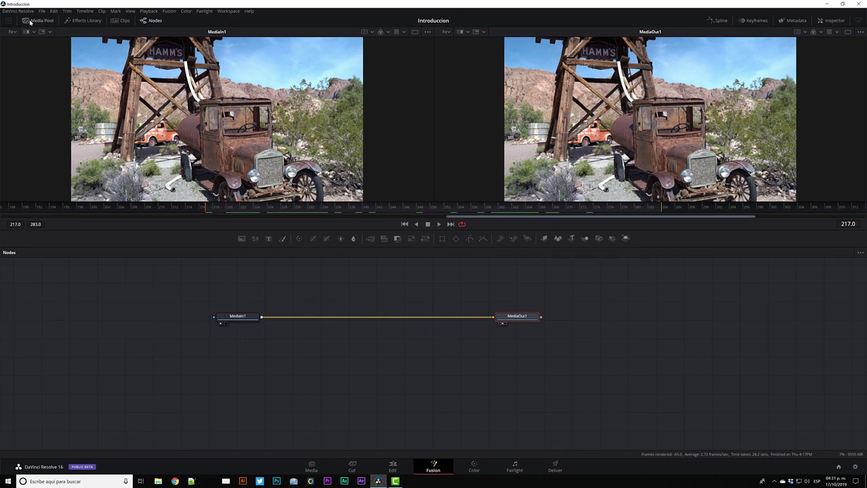
left_click(32, 22)
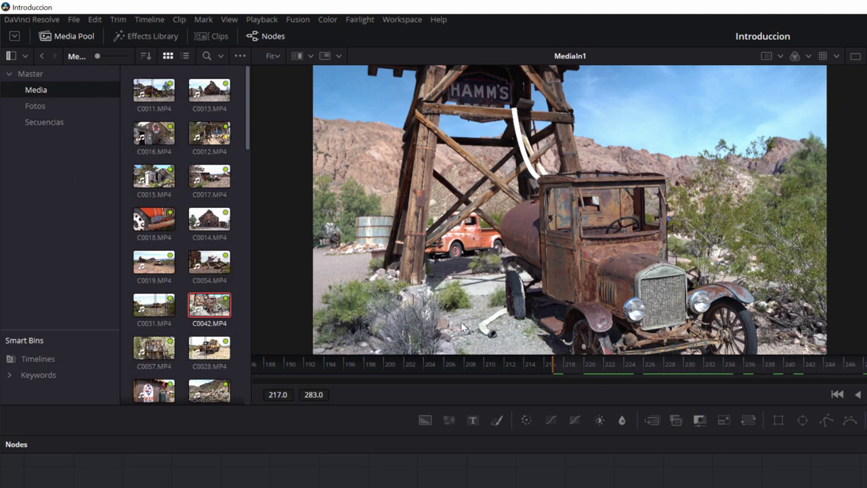
left_click_drag(178, 309, 136, 390)
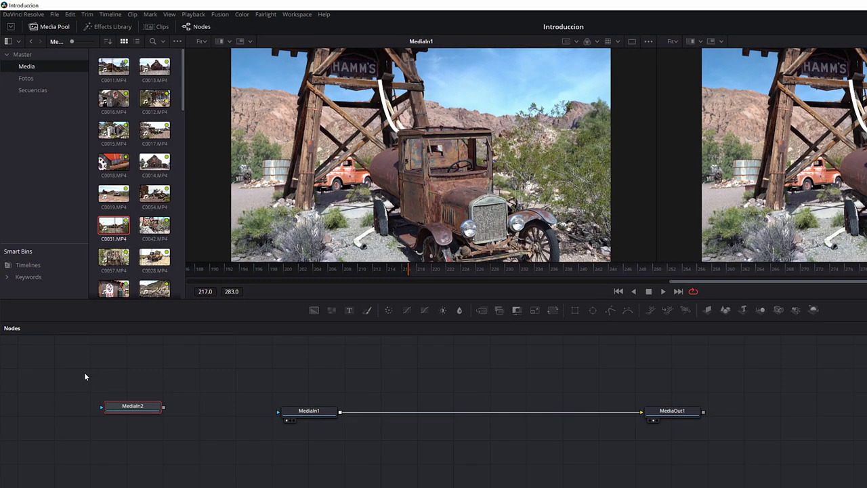
left_click(94, 396)
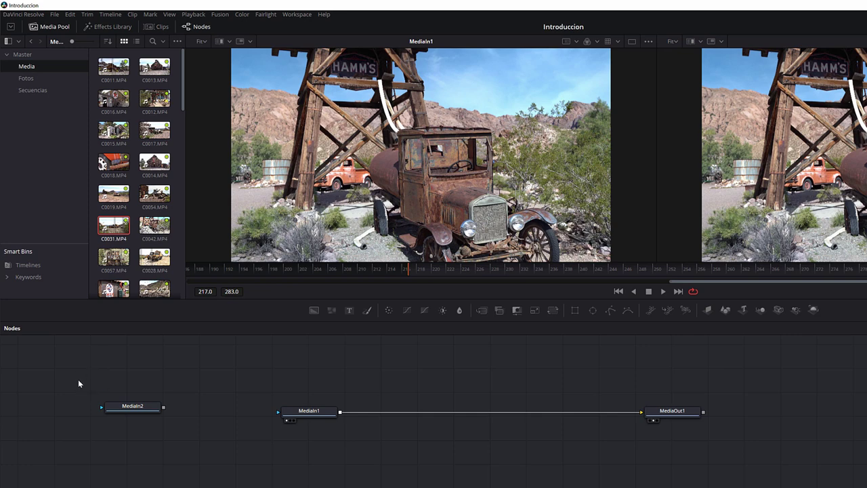
left_click(129, 409)
key("Delete")
left_click(54, 26)
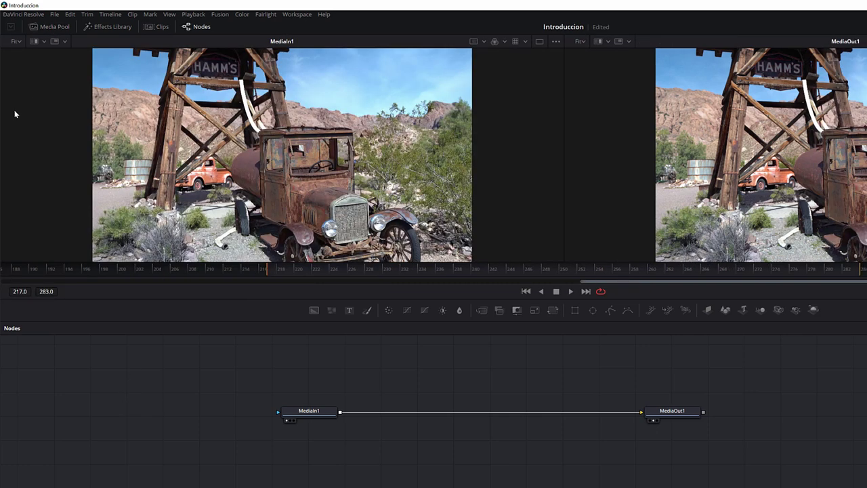
left_click(104, 30)
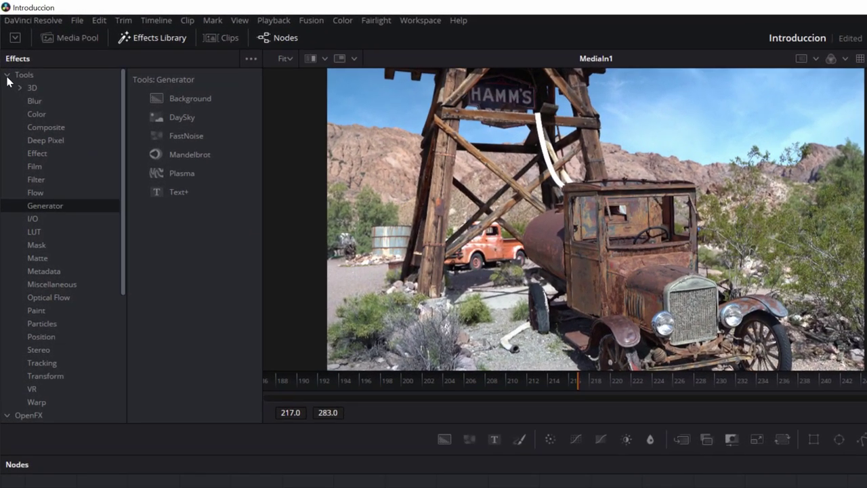
Browse the Tools category's Deep Pixel, Effect and Film tools, then collapse it
left_click(7, 76)
left_click(8, 89)
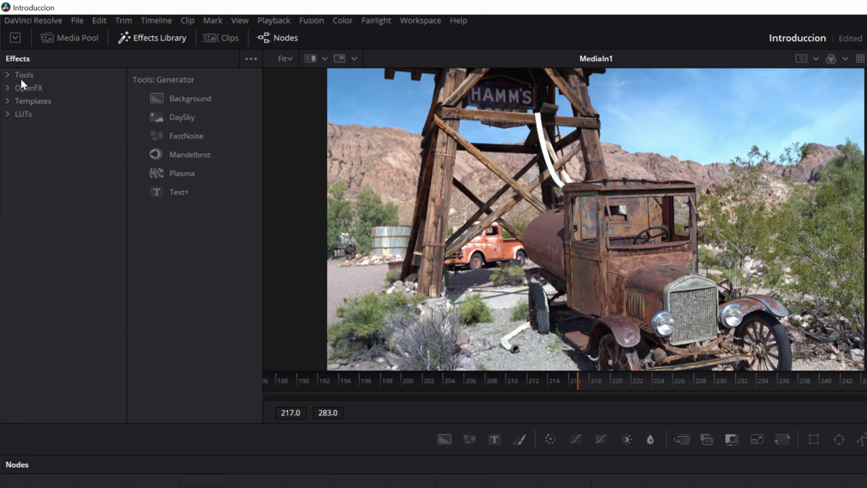
left_click(7, 76)
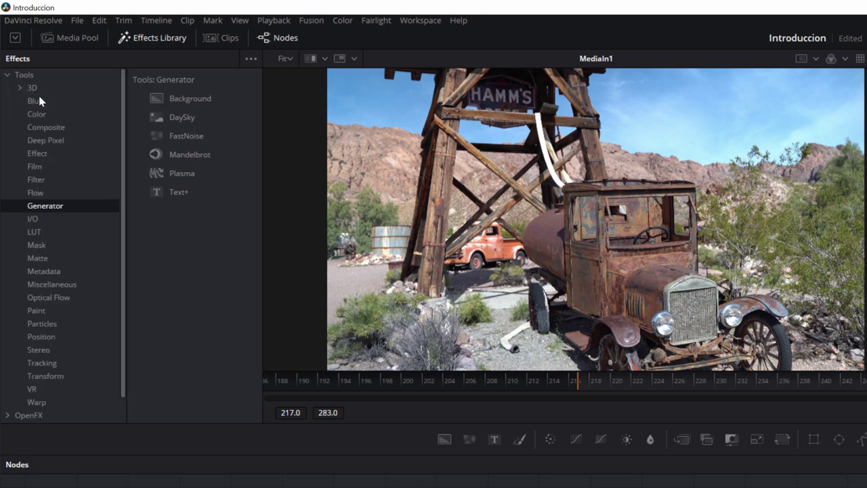
left_click(49, 144)
left_click(42, 153)
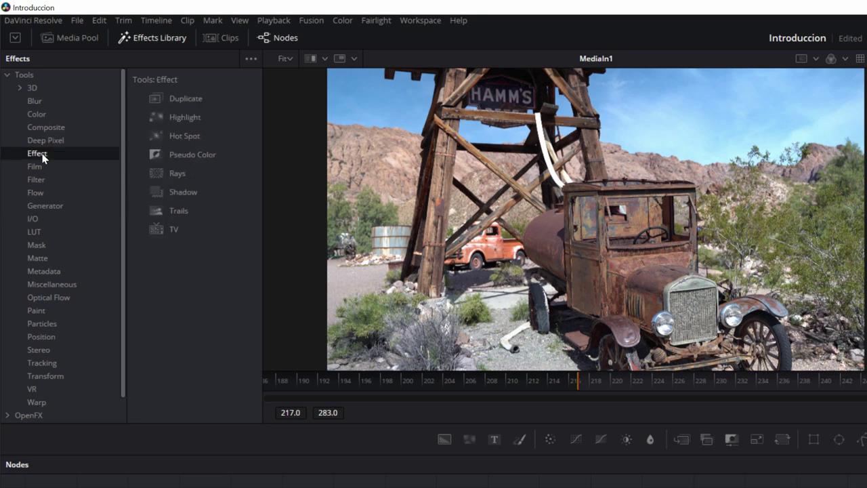
left_click(38, 167)
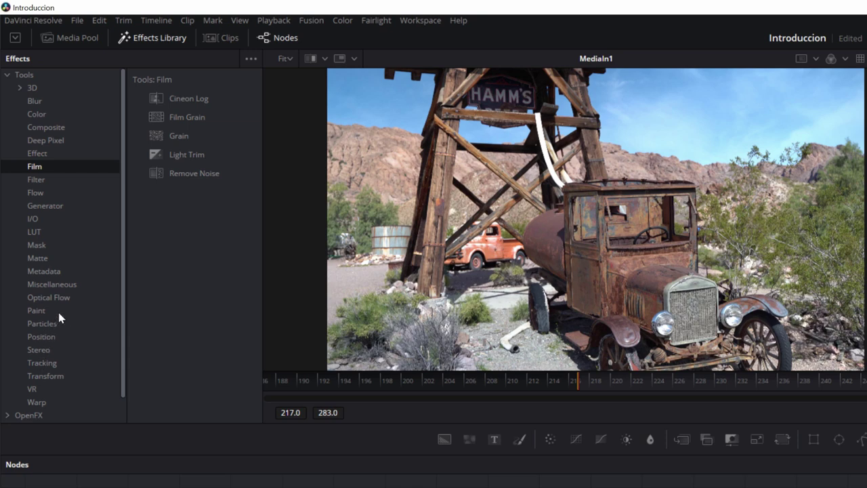
left_click(9, 76)
Check OpenFX, then browse Templates (Looks, Generators, Tools, Styled text), ending on Lens flares
left_click(8, 88)
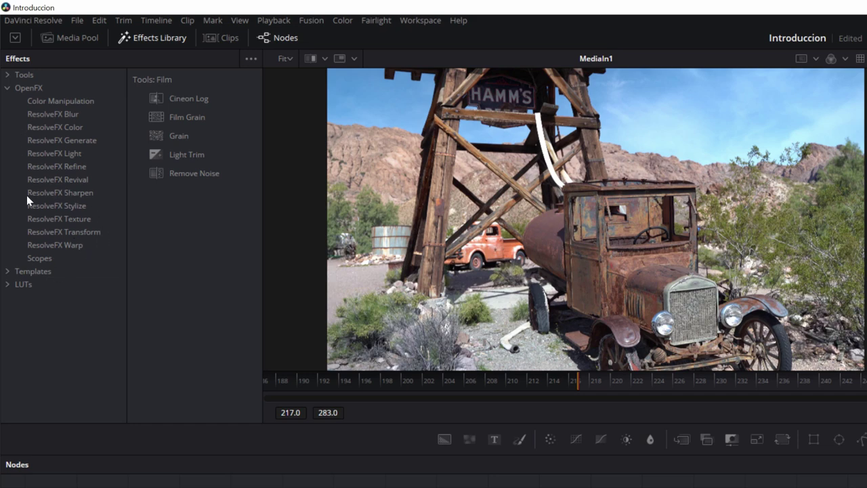
left_click(7, 88)
left_click(8, 101)
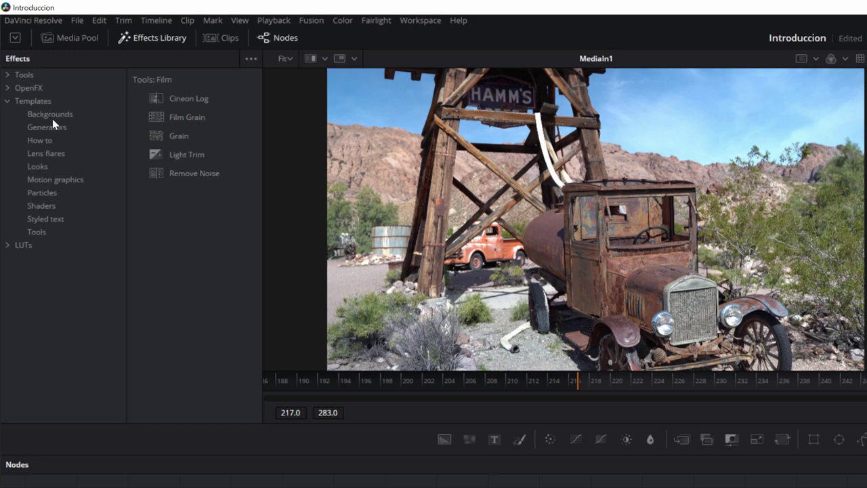
left_click(39, 166)
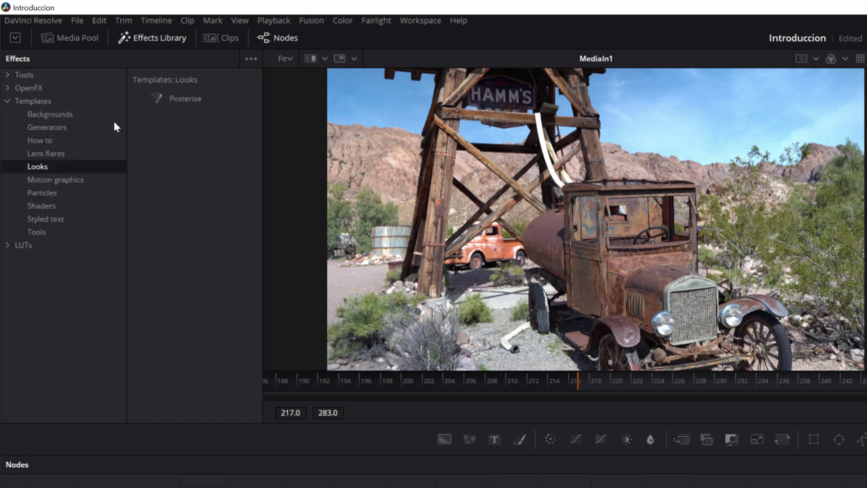
left_click(57, 155)
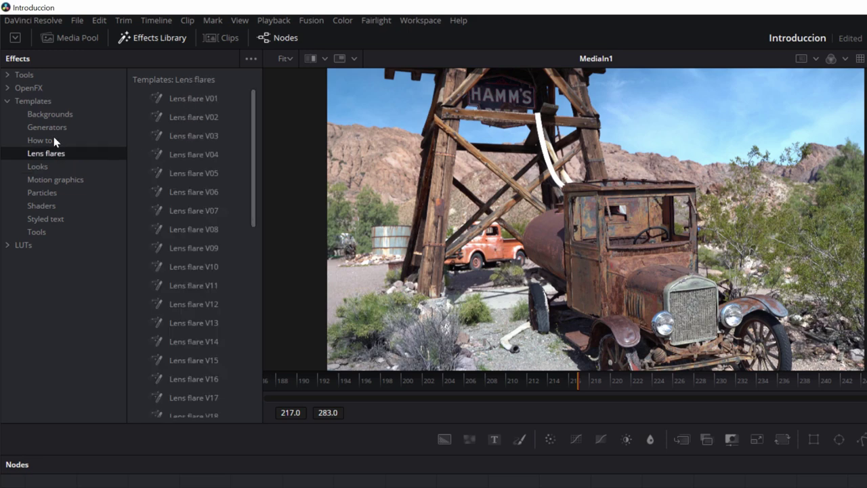
left_click(54, 128)
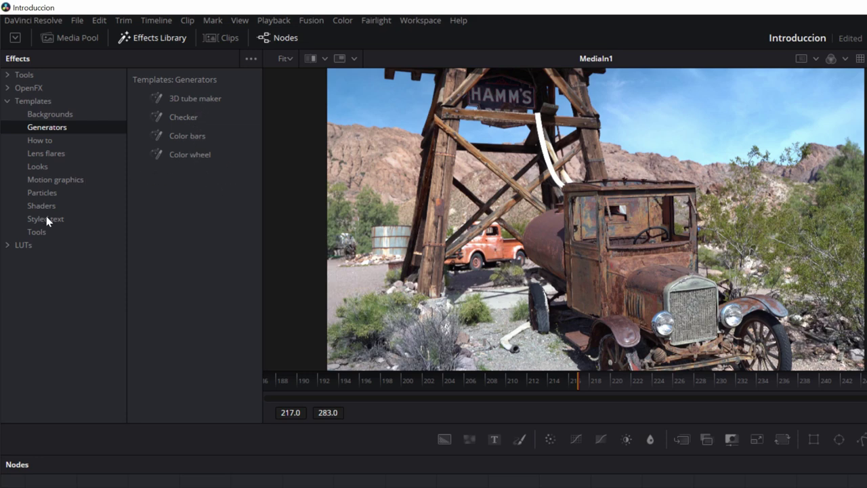
left_click(40, 232)
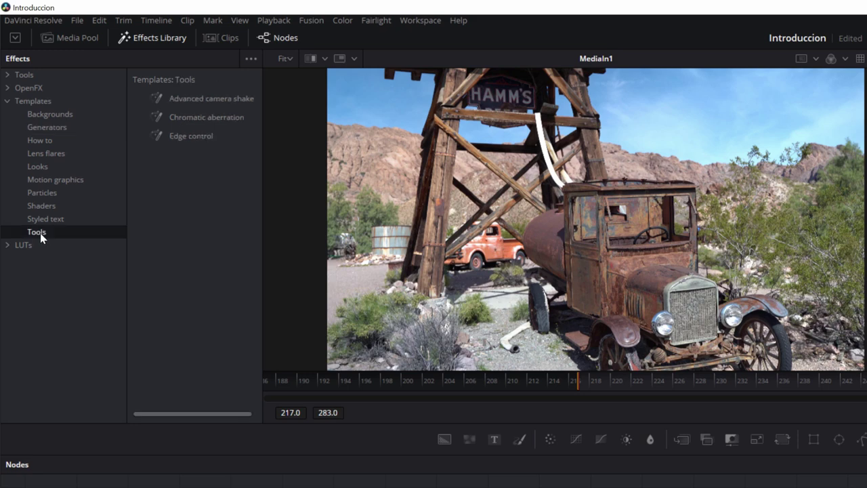
left_click(43, 220)
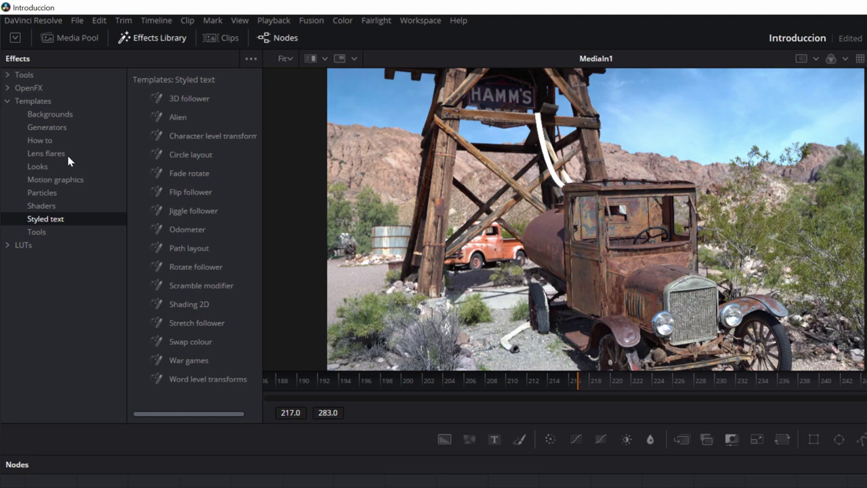
left_click(45, 155)
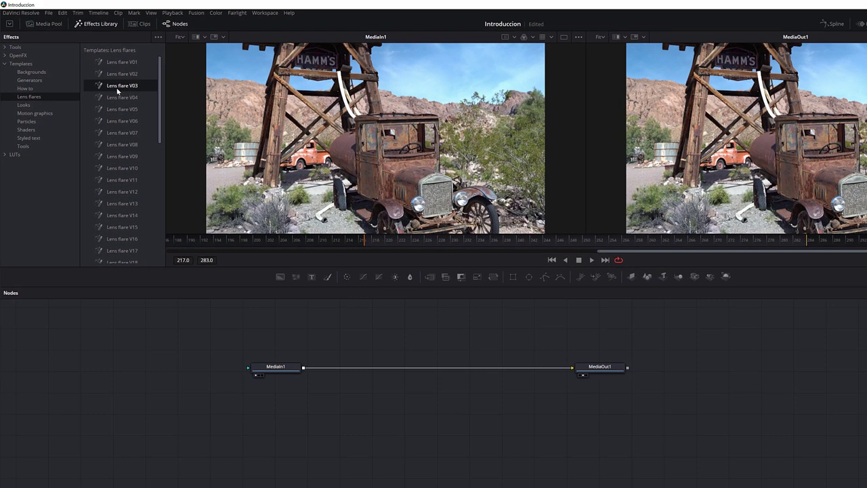
Add the Lens flare V03 template and place its node above the MediaIn1–MediaOut1 link
double_click(130, 95)
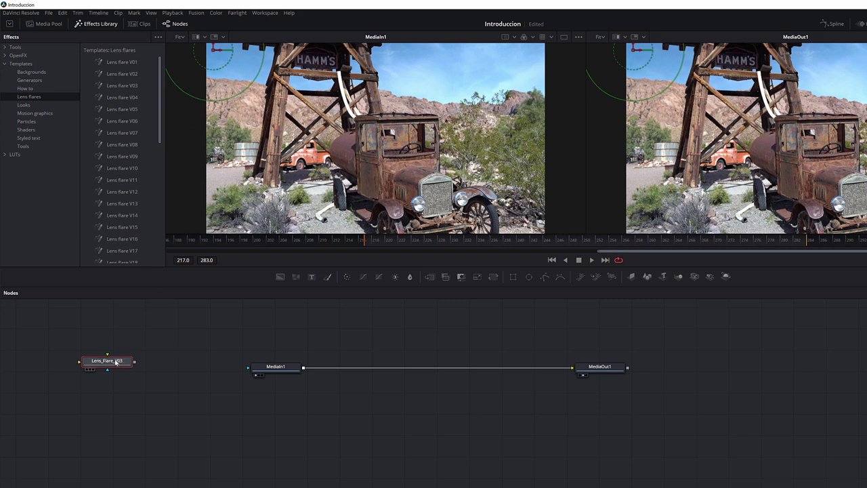
left_click_drag(119, 361, 386, 336)
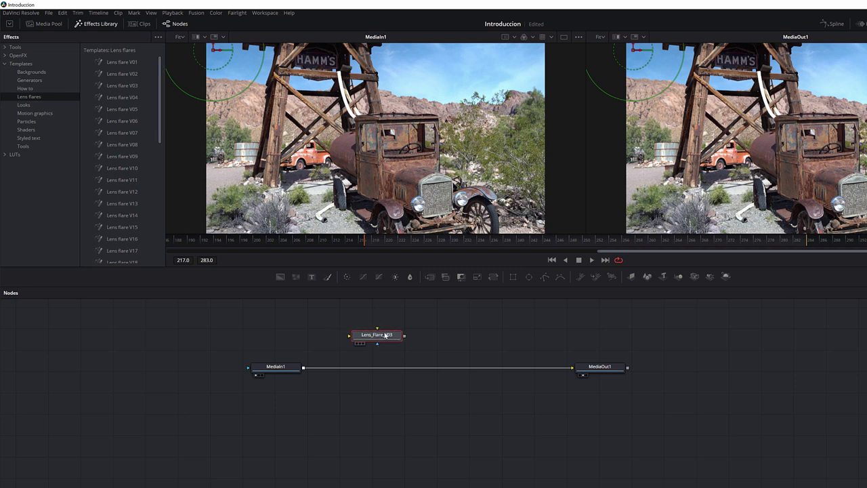
left_click_drag(377, 337, 395, 335)
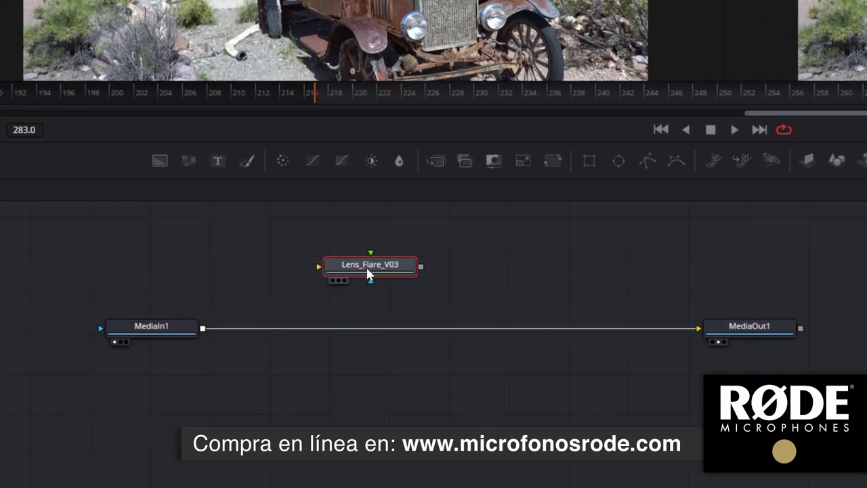
left_click_drag(366, 265, 436, 267)
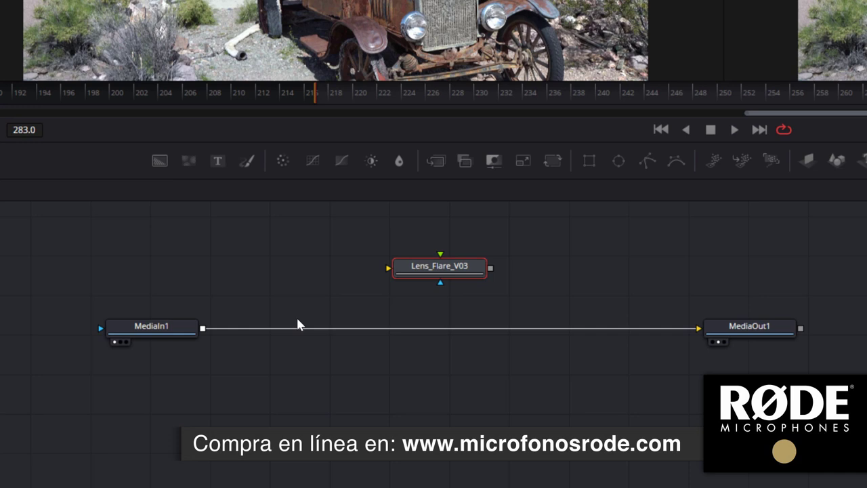
mouse_move(410, 272)
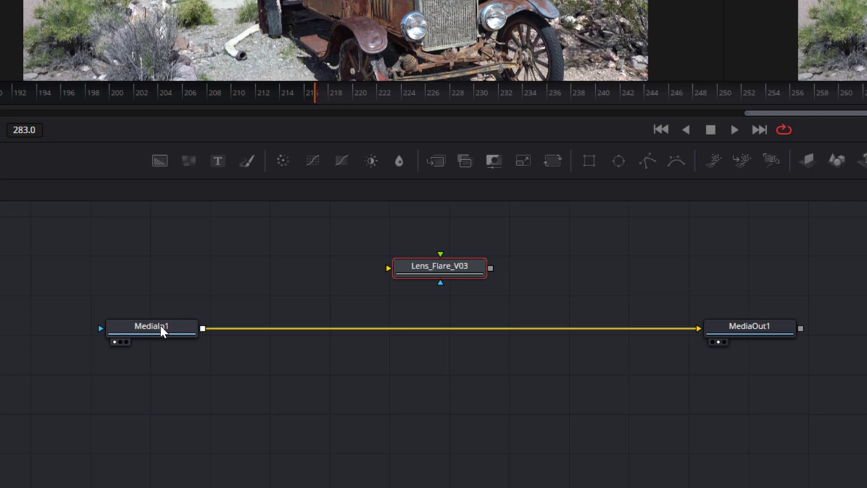
Break the MediaIn1–MediaOut1 link and wire Lens_Flare_V03 between MediaIn1 and MediaOut1
key("Delete")
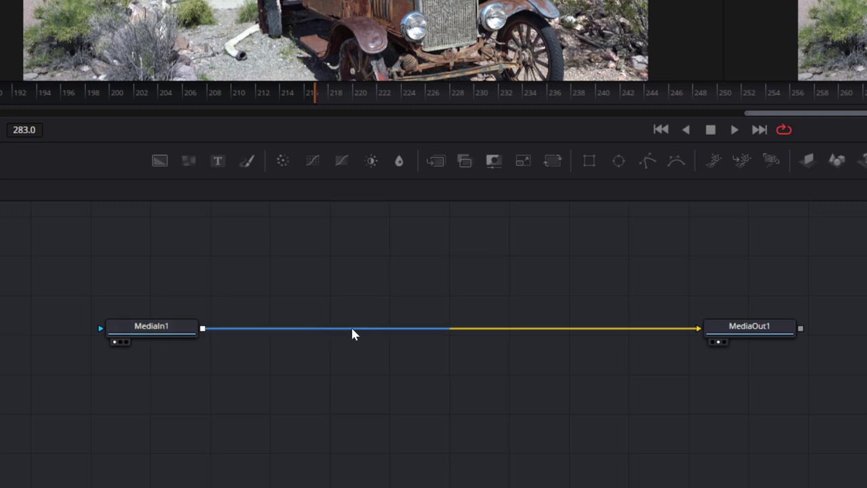
left_click(451, 330)
left_click_drag(460, 329, 456, 337)
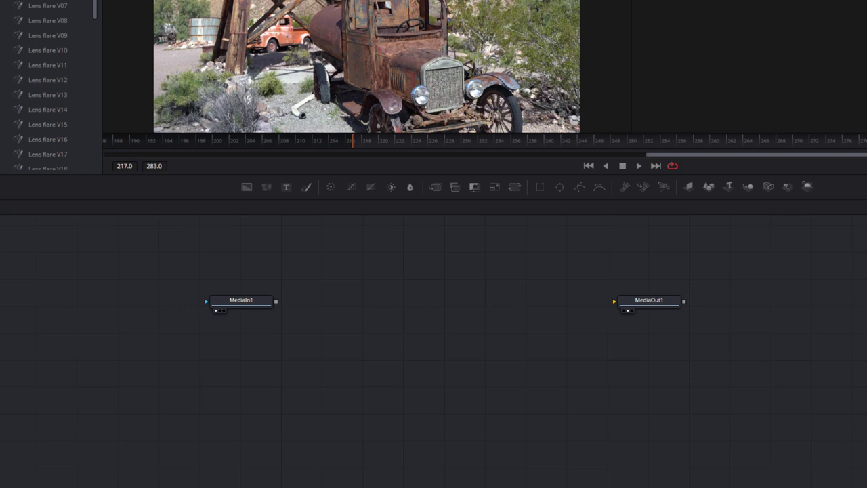
key("ctrl+v")
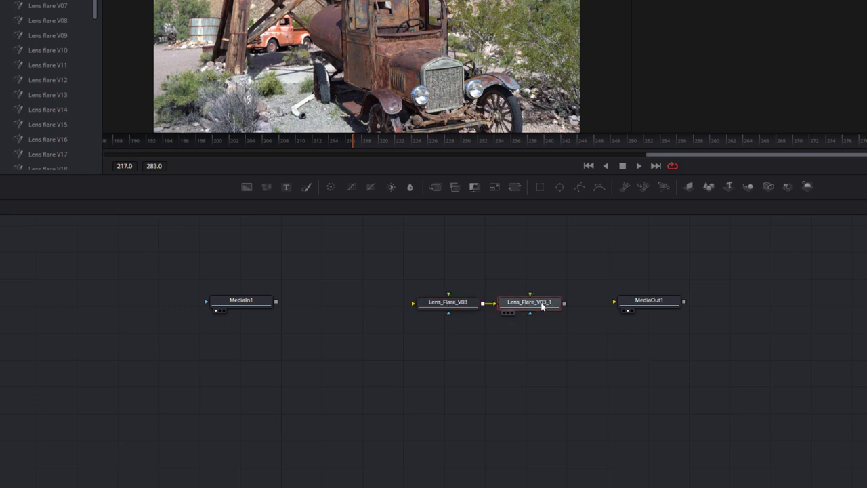
key("Delete")
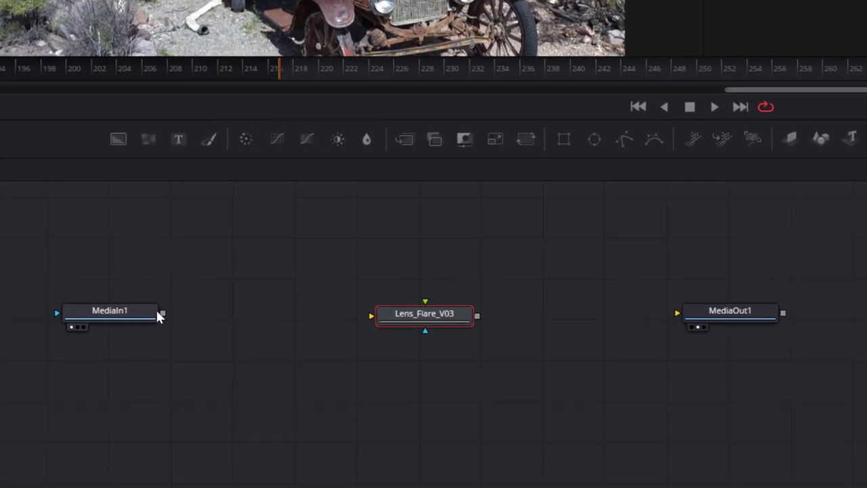
left_click_drag(163, 314, 372, 316)
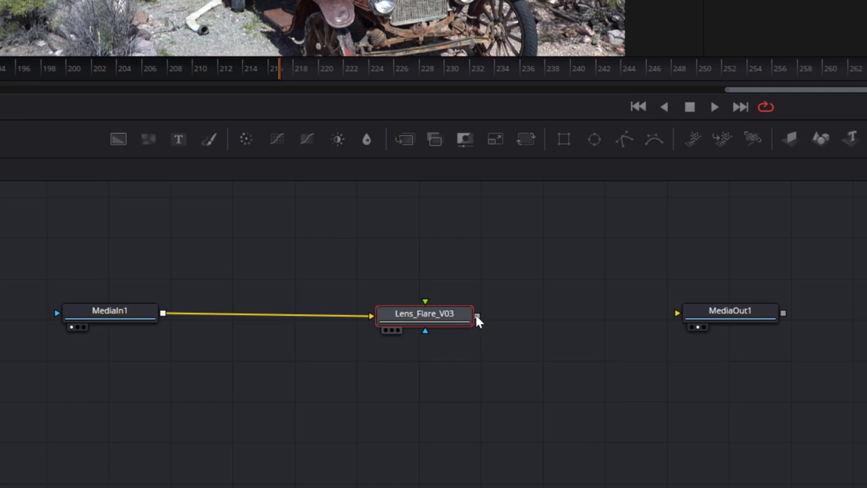
left_click_drag(478, 317, 679, 314)
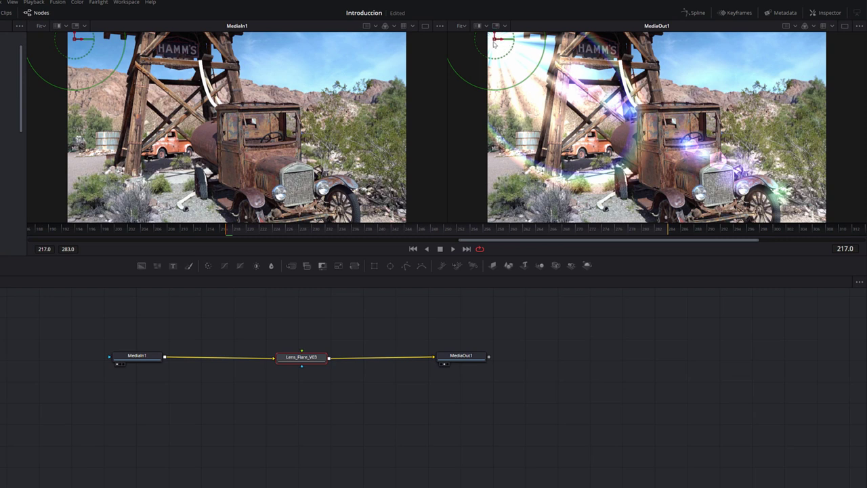
Drag Lens_Flare_V03's centre into the upper-right sky, around 0.80 / 0.69
mouse_move(495, 42)
left_mouse_down()
mouse_move(746, 70)
mouse_move(499, 230)
left_mouse_up()
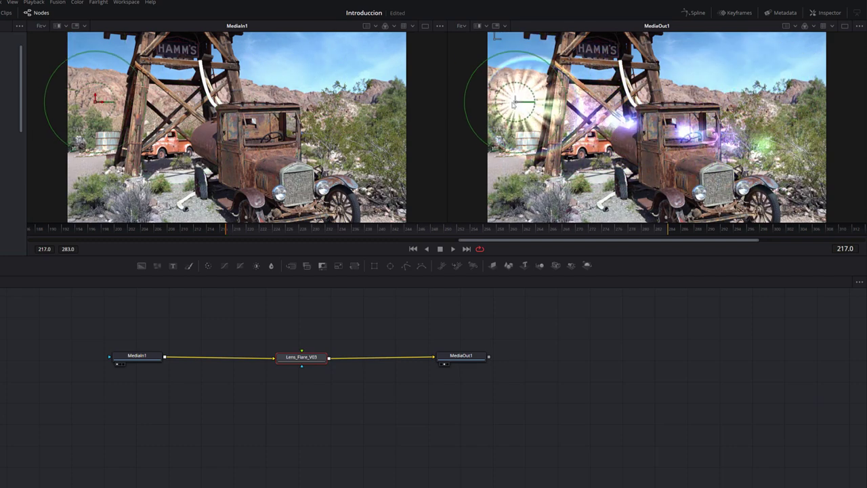
left_click_drag(500, 229, 759, 88)
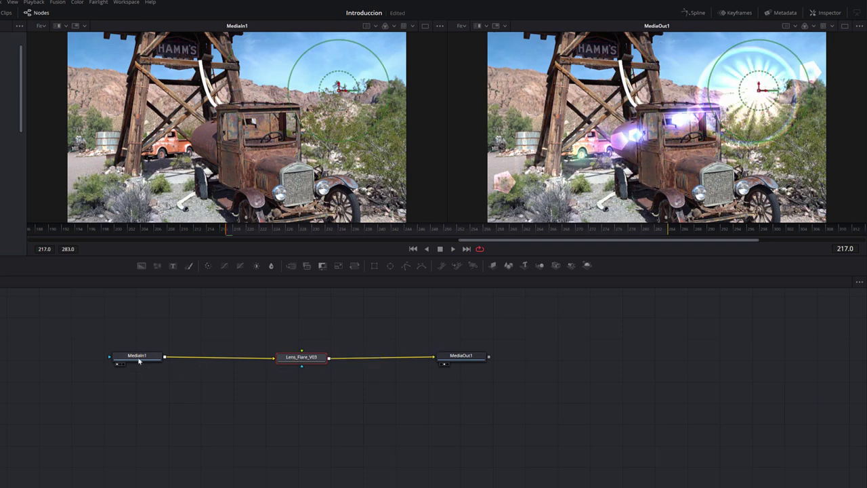
mouse_move(160, 361)
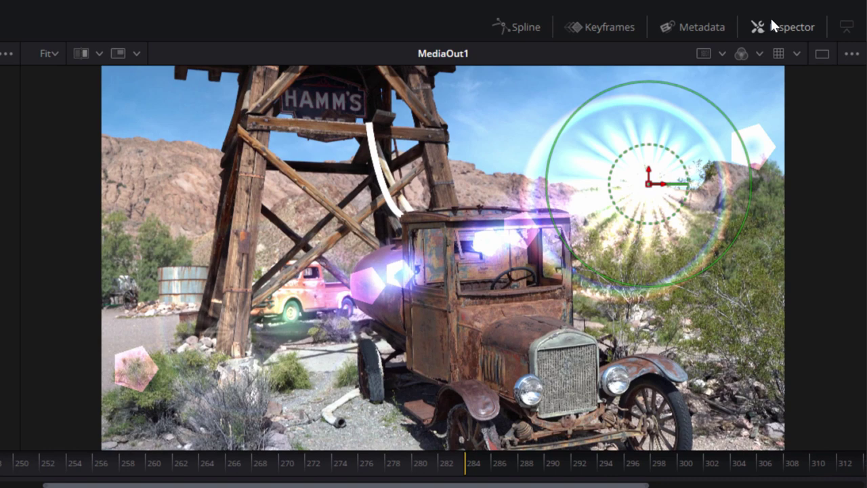
left_click(769, 28)
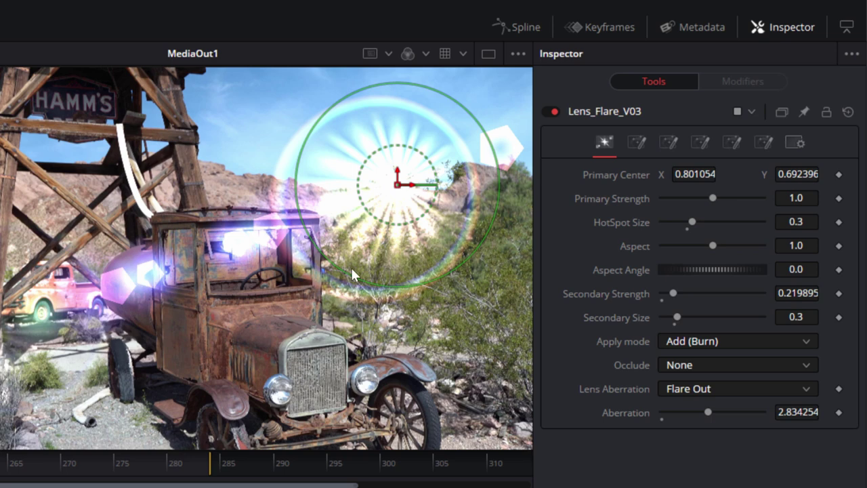
Enlarge the flare hotspot, adjust secondary strength, and try blend modes before keeping Add (Burn)
mouse_move(692, 224)
left_mouse_down()
mouse_move(724, 221)
mouse_move(703, 222)
mouse_move(683, 198)
mouse_move(667, 200)
mouse_move(679, 199)
left_mouse_up()
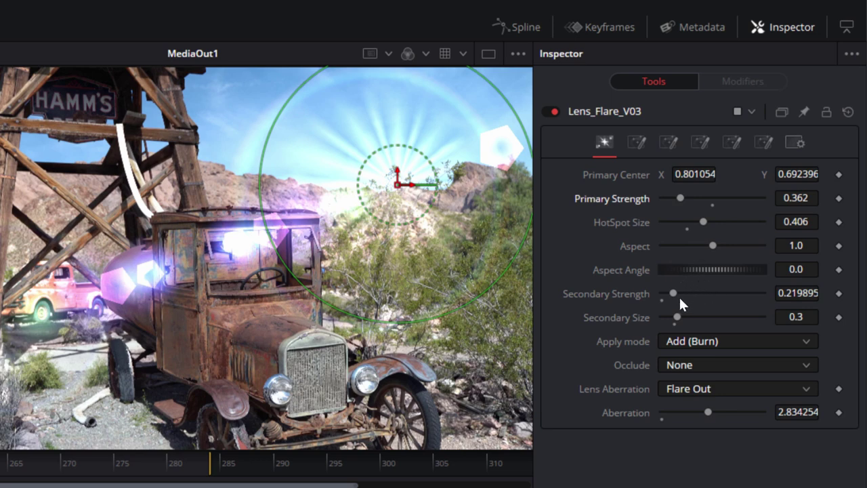
left_click_drag(673, 293, 687, 293)
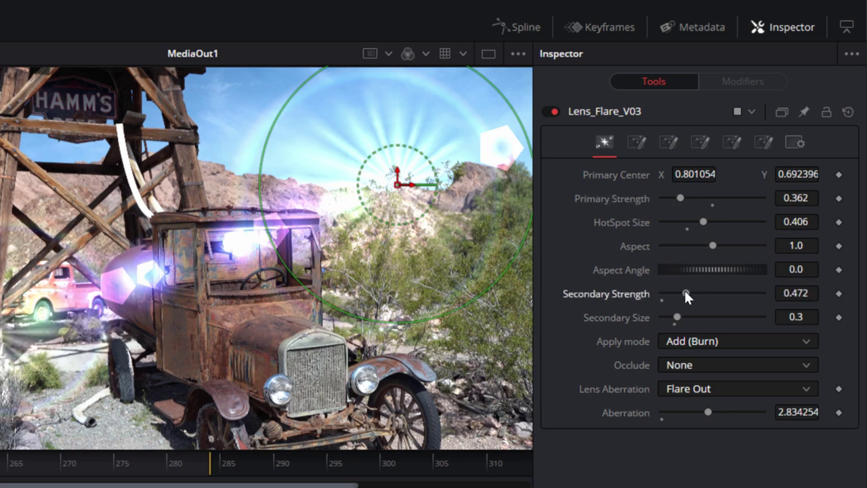
left_click(715, 346)
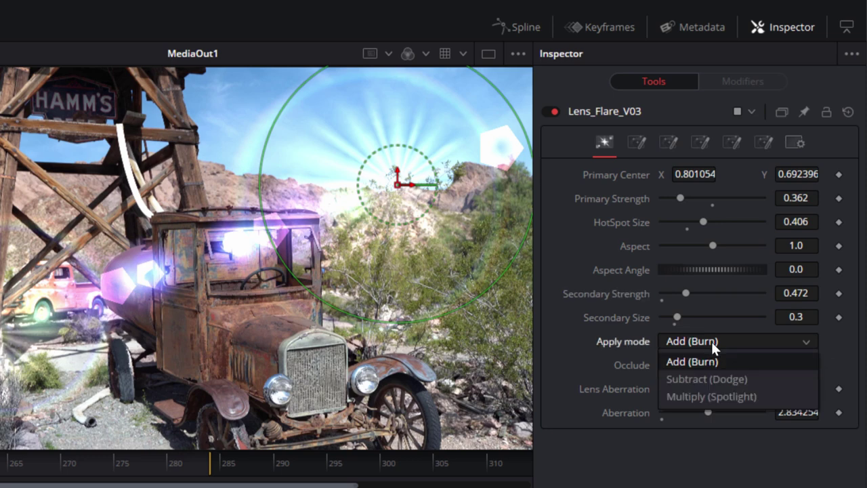
left_click(709, 380)
left_click(723, 343)
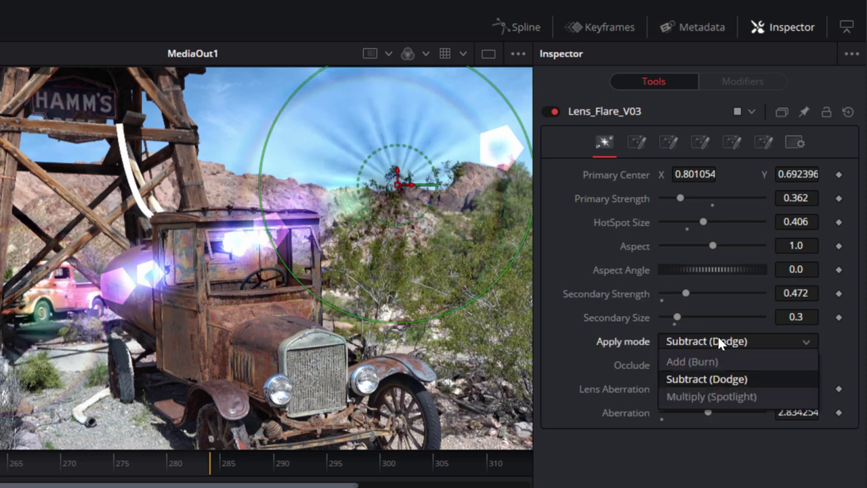
left_click(708, 396)
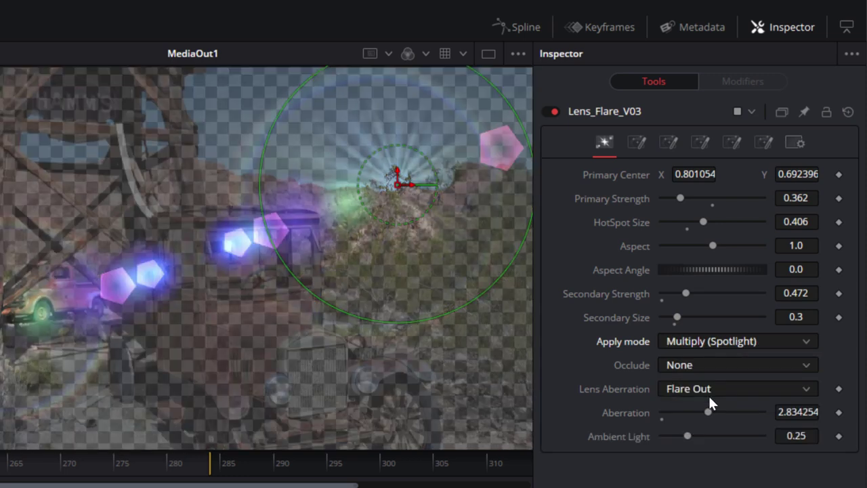
left_click(714, 343)
left_click(703, 361)
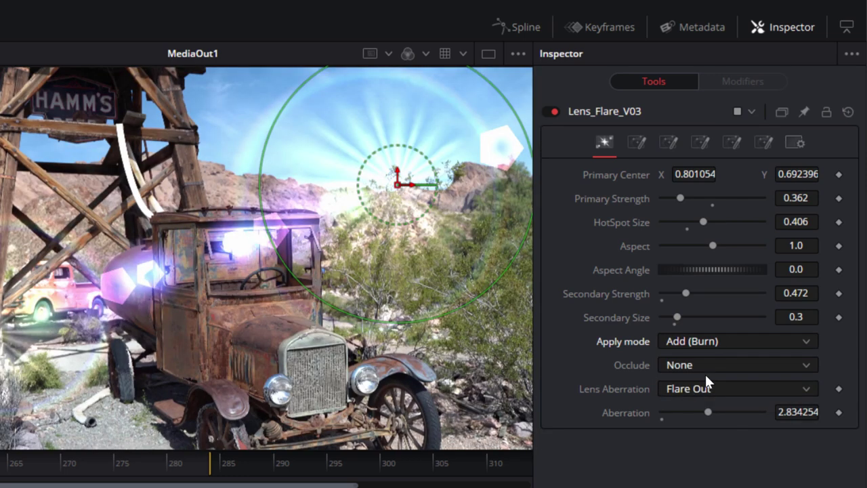
Leave occlusion at None and set the lens aberration to Flare In
left_click(699, 364)
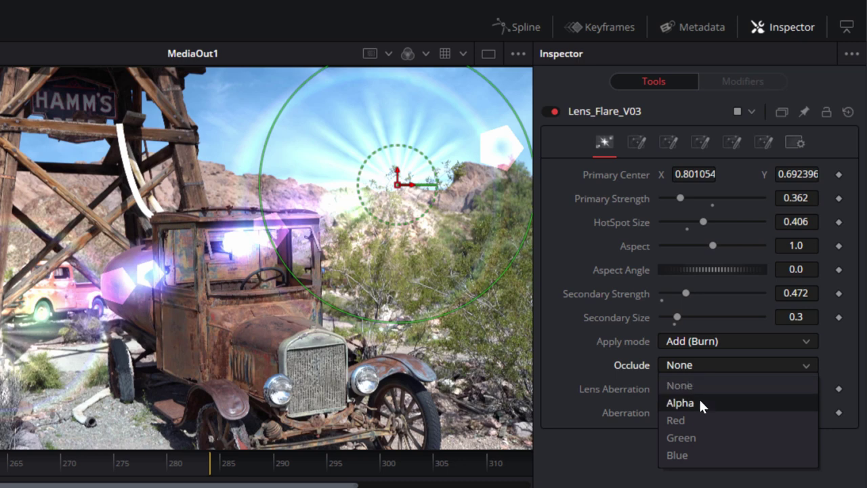
left_click(614, 407)
left_click(698, 388)
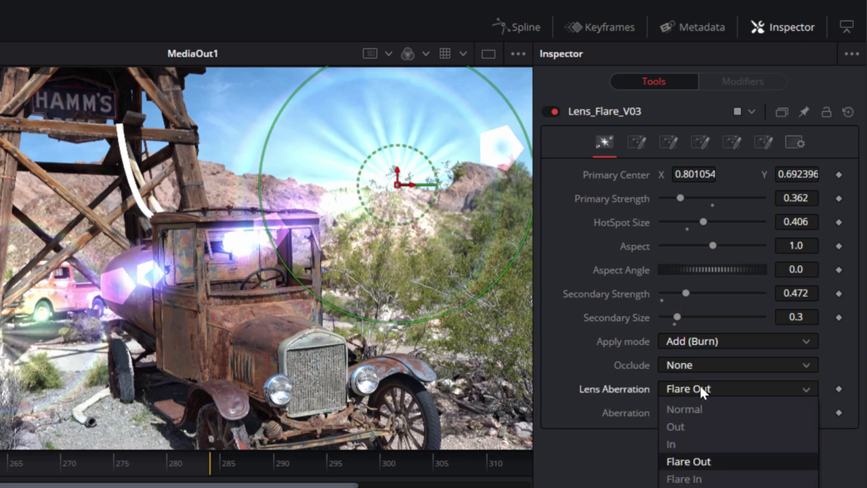
left_click(683, 478)
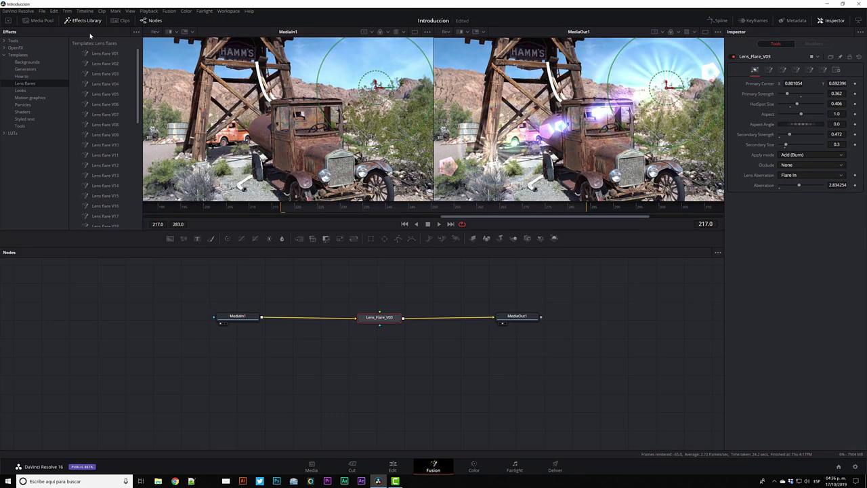
Delete the Lens_Flare_V03 node so MediaIn1 feeds MediaOut1 directly
left_click(83, 21)
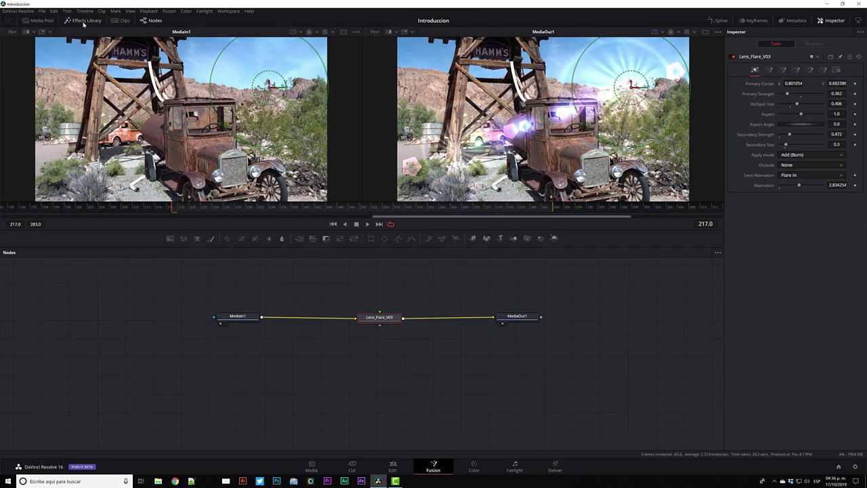
left_click(83, 21)
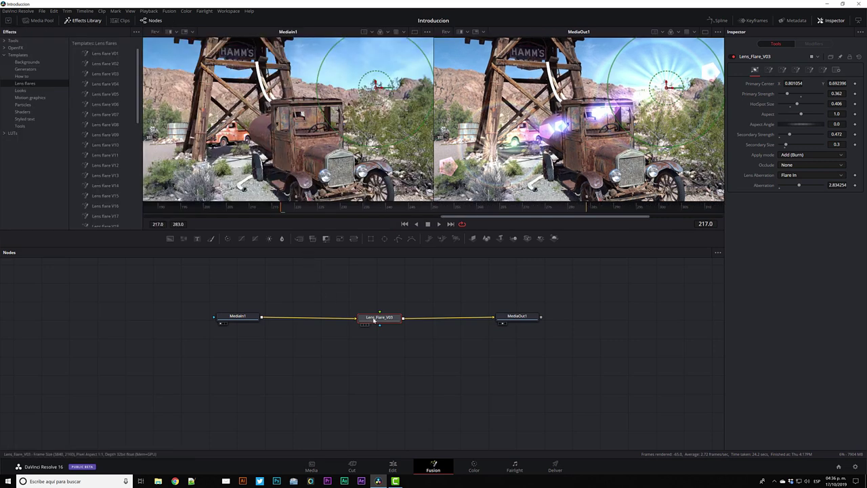
key("Delete")
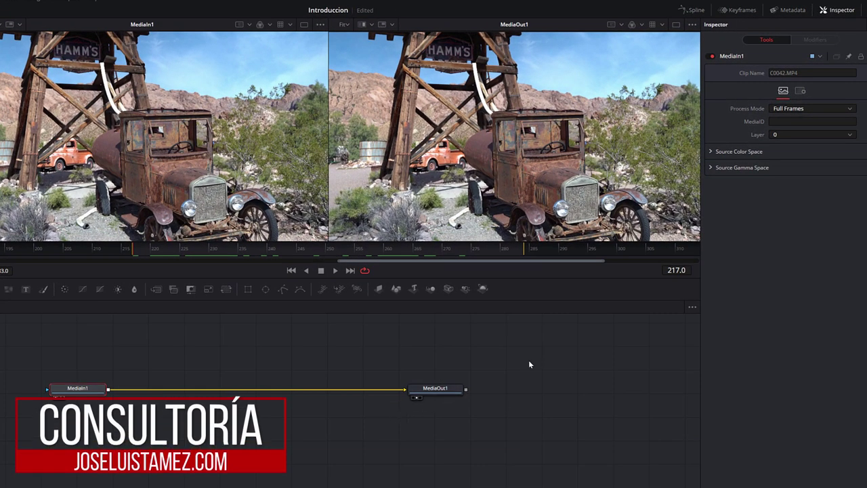
left_click(575, 350)
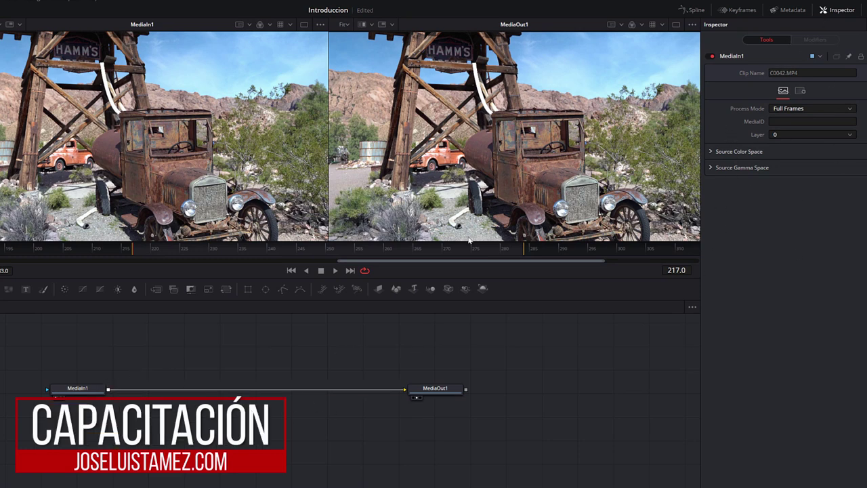
Inspect MediaIn1's source colour and gamma space settings and MediaOut1, then hide the Effects Library
left_click(89, 392)
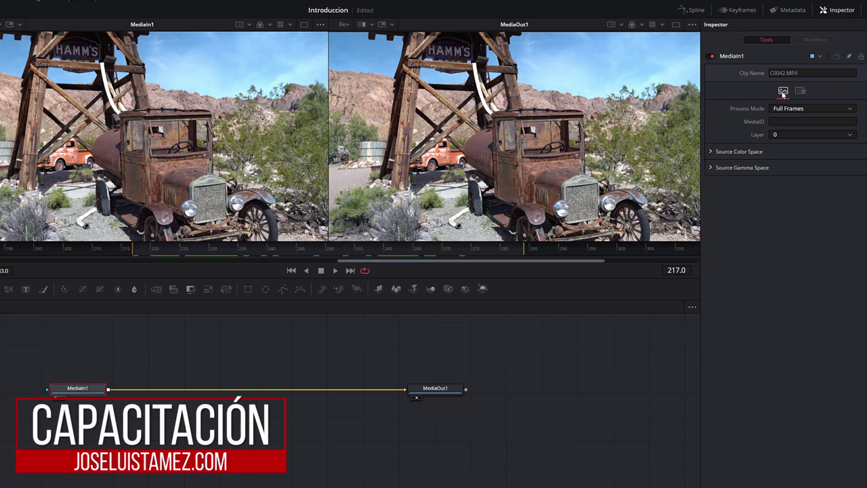
left_click(717, 153)
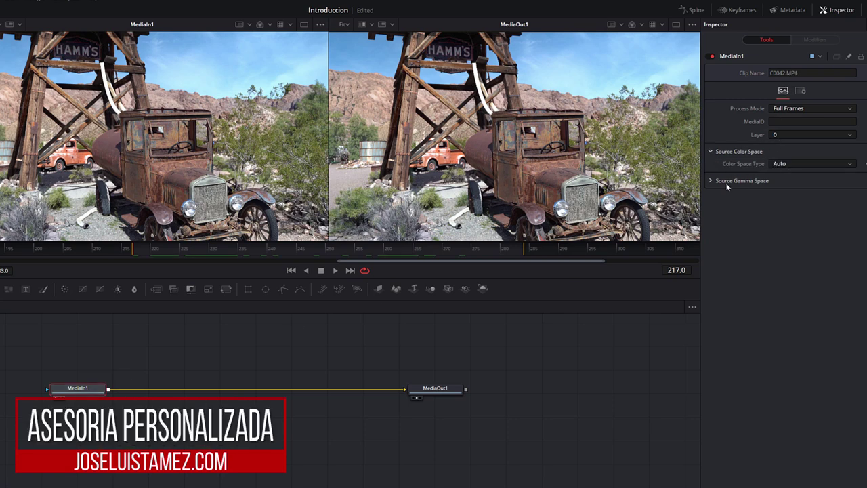
left_click(711, 181)
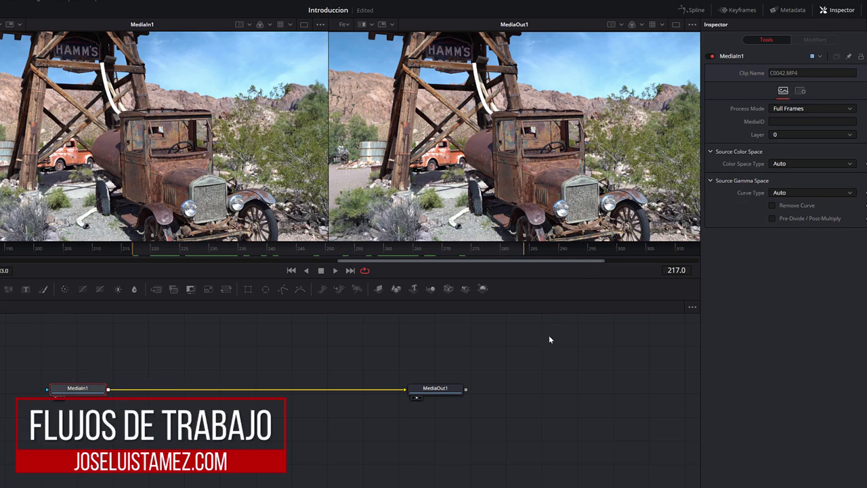
left_click(457, 391)
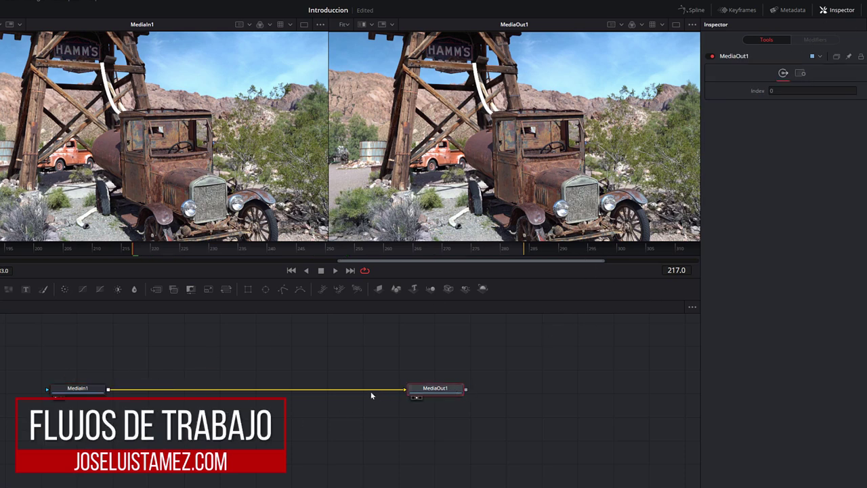
left_click(135, 370)
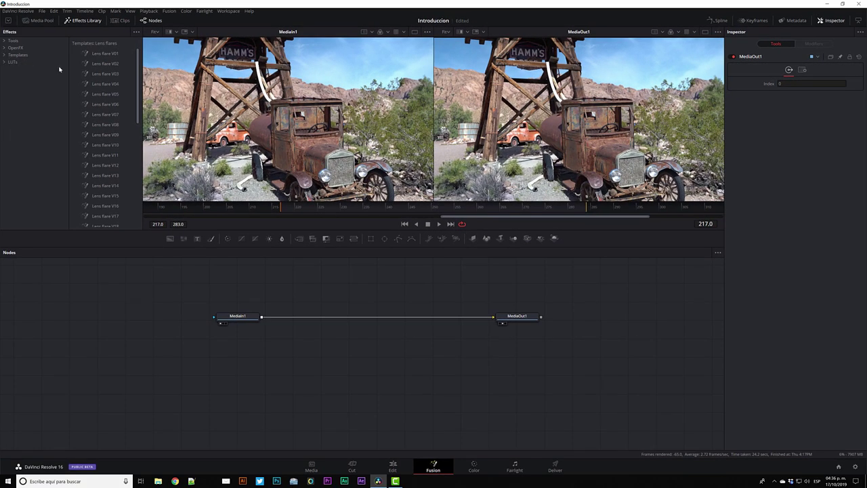
left_click(81, 21)
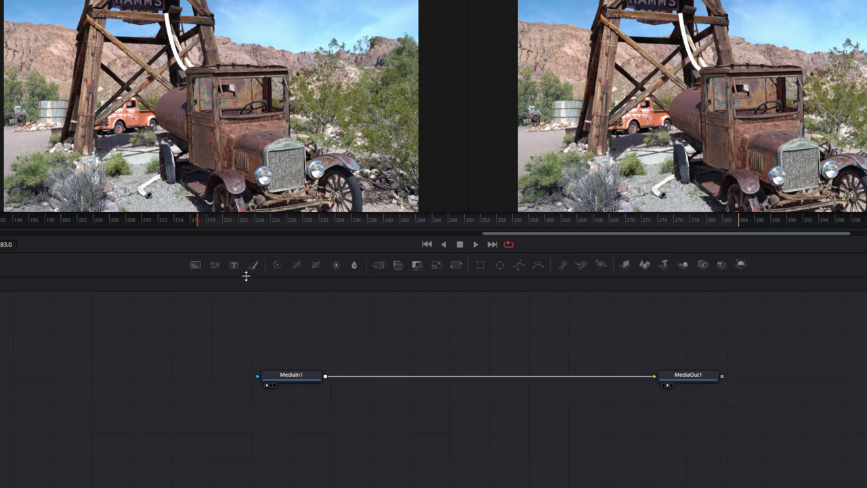
Replace the stray unconnected text node with a Text1 node merged over MediaIn1 through Merge1
left_click(232, 267)
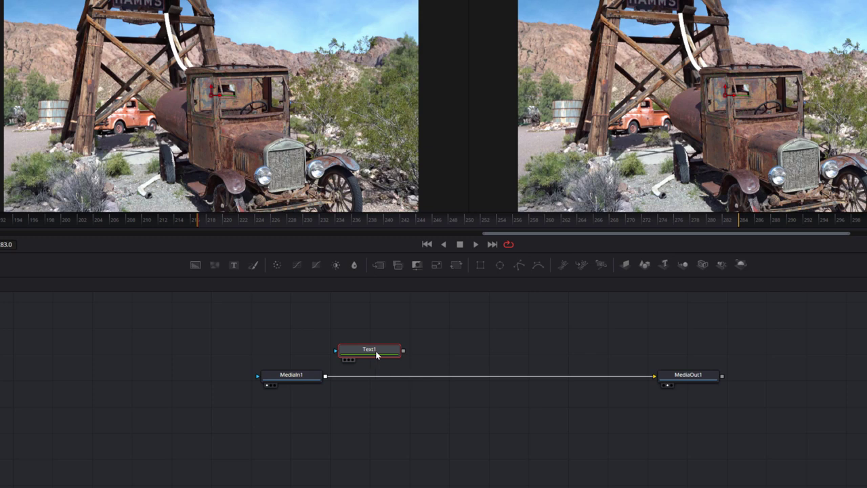
key("Delete")
left_click(290, 377)
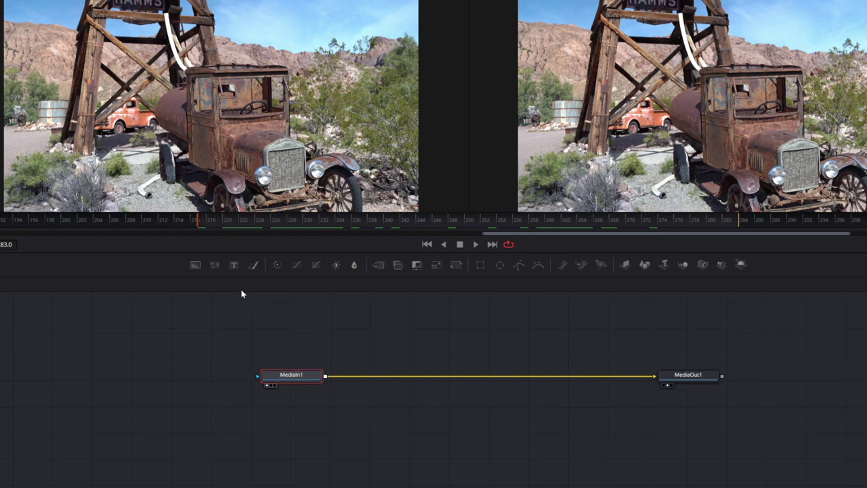
left_click(234, 266)
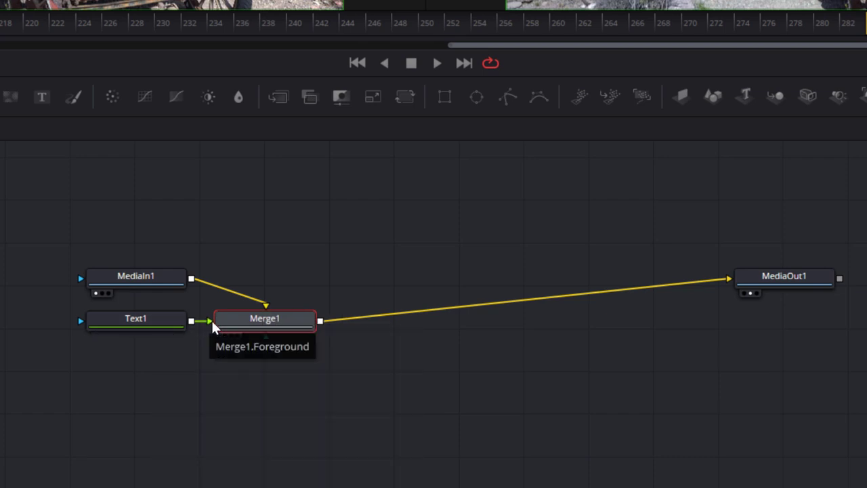
Change the Text1 content to 'Texto' in the MS UI Gothic font
left_click(164, 329)
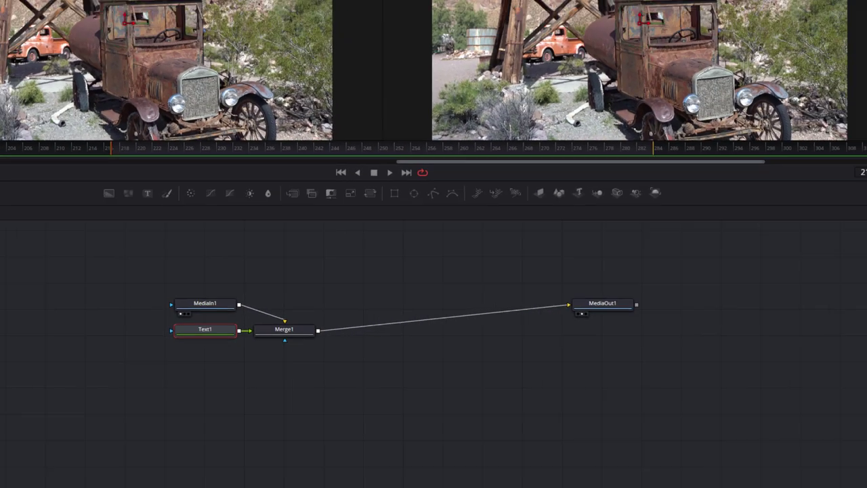
type("Tecex")
key("BackSpace")
key("BackSpace")
key("BackSpace")
type("xto")
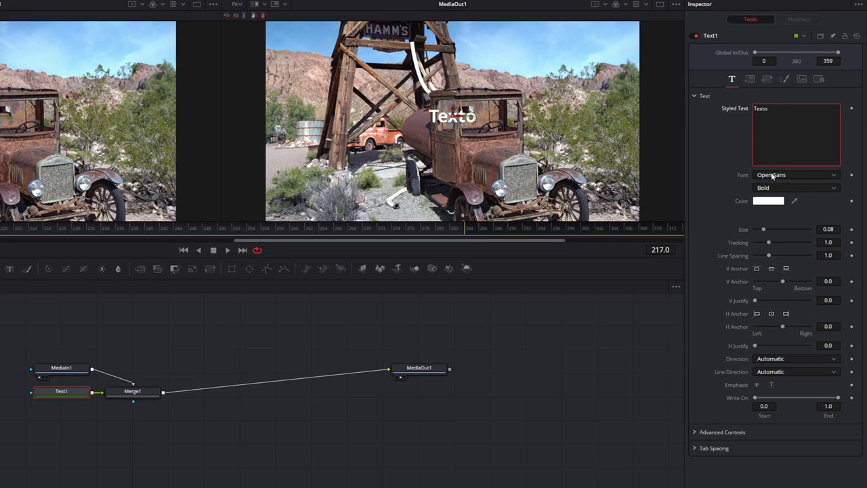
left_click(779, 165)
left_click(774, 204)
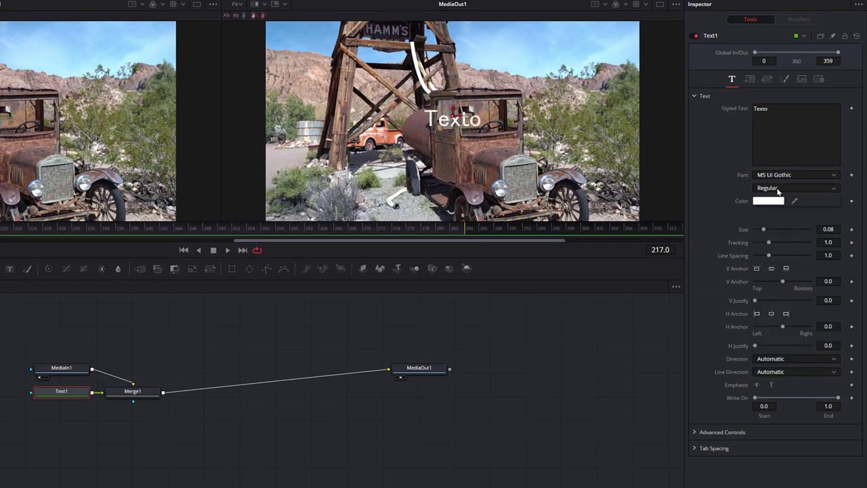
Colour the text orange, then delete the Text1 node
left_click(768, 202)
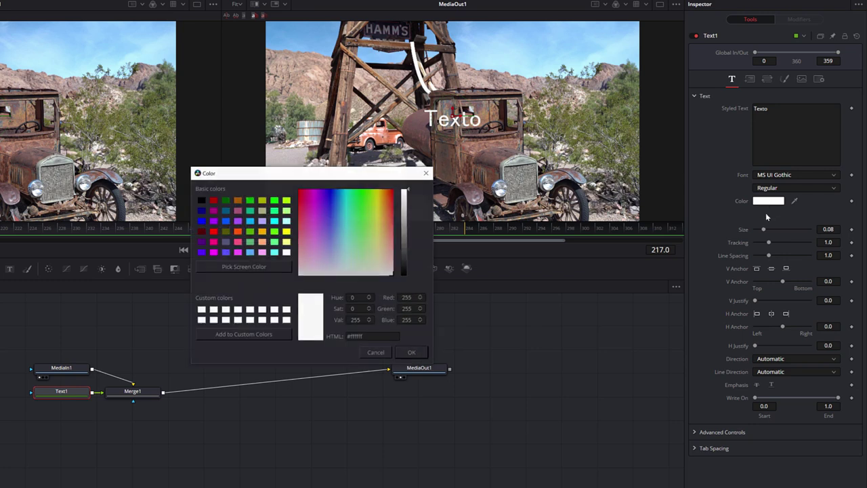
left_click(263, 232)
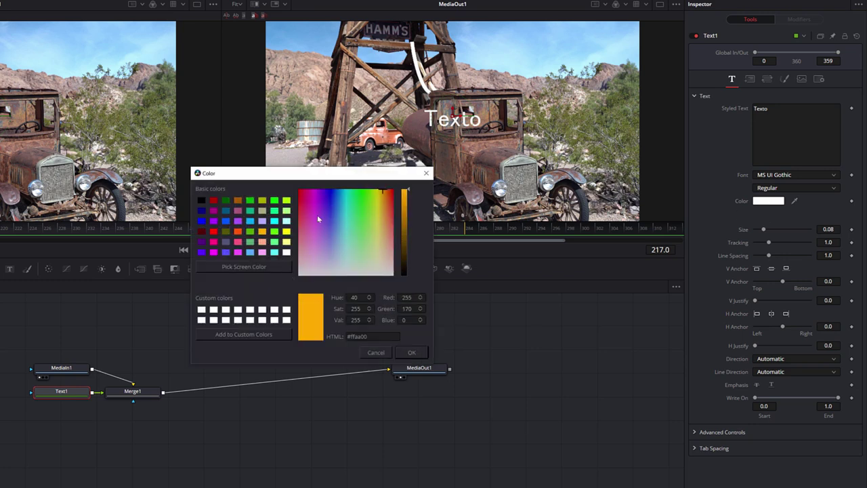
left_click(409, 351)
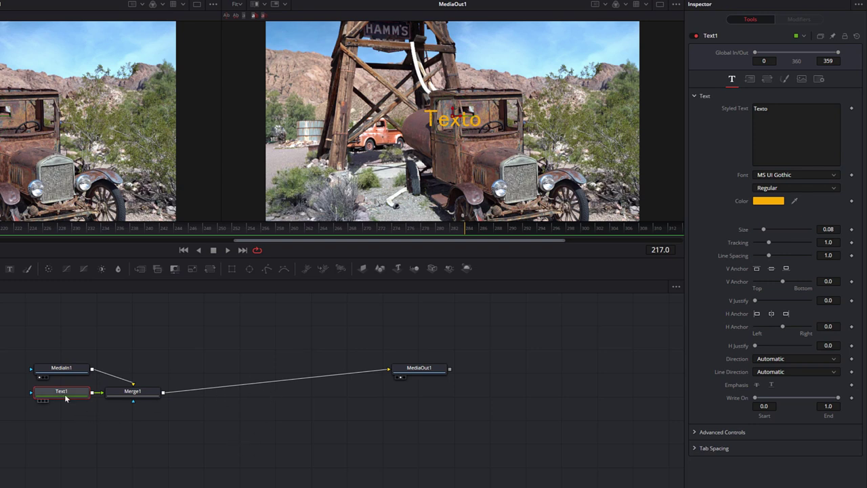
key("Delete")
Delete Merge1 so MediaIn1 feeds MediaOut1 directly, then play and scrub through the clip from frame 217
left_click(132, 393)
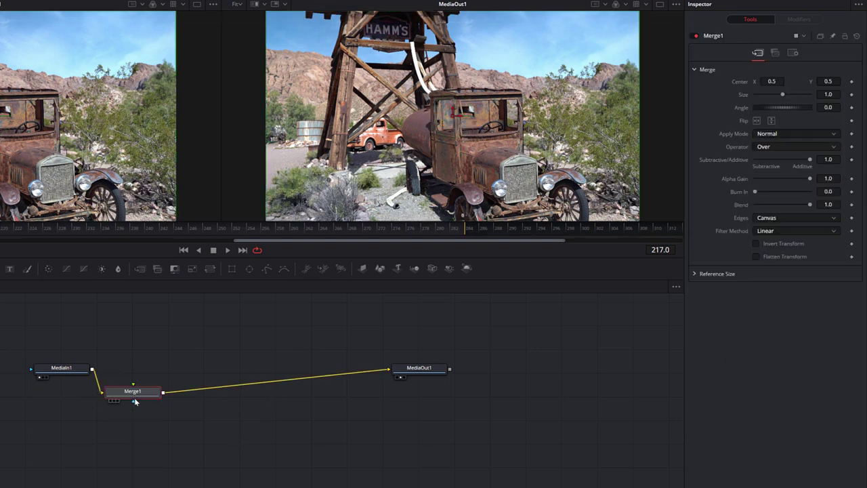
key("Delete")
left_click(200, 296)
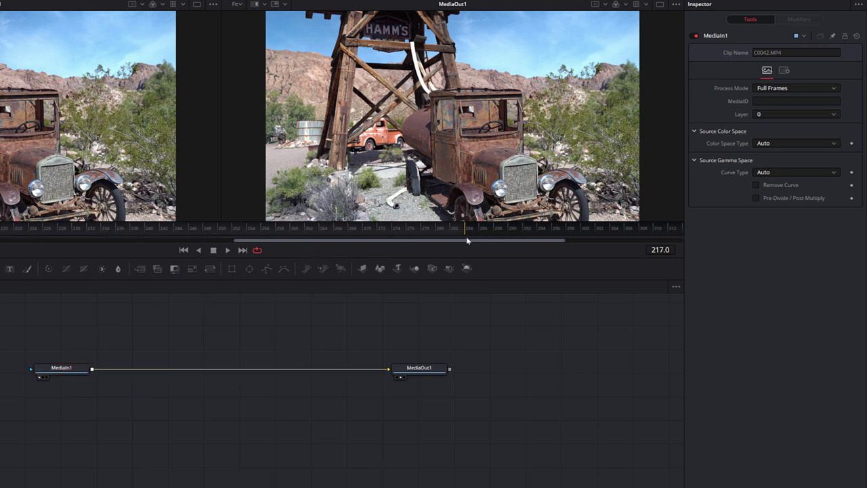
key("Left")
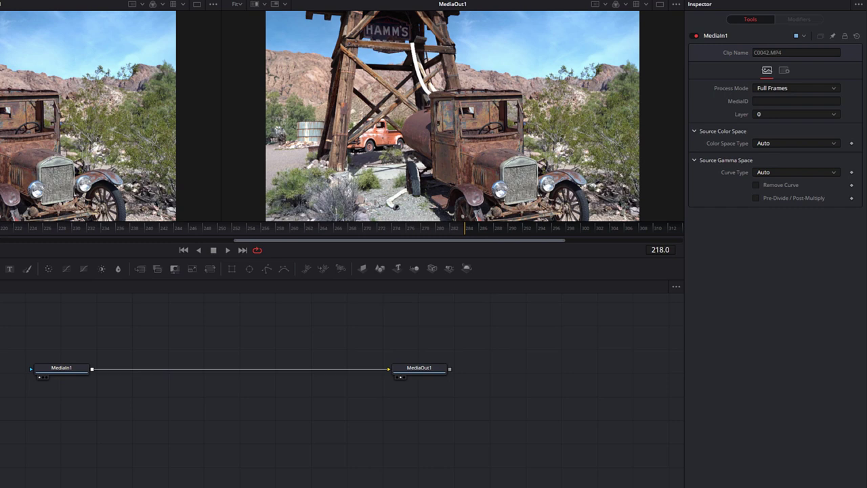
key("space")
mouse_move(236, 240)
left_mouse_down()
mouse_move(466, 234)
mouse_move(1, 242)
left_mouse_up()
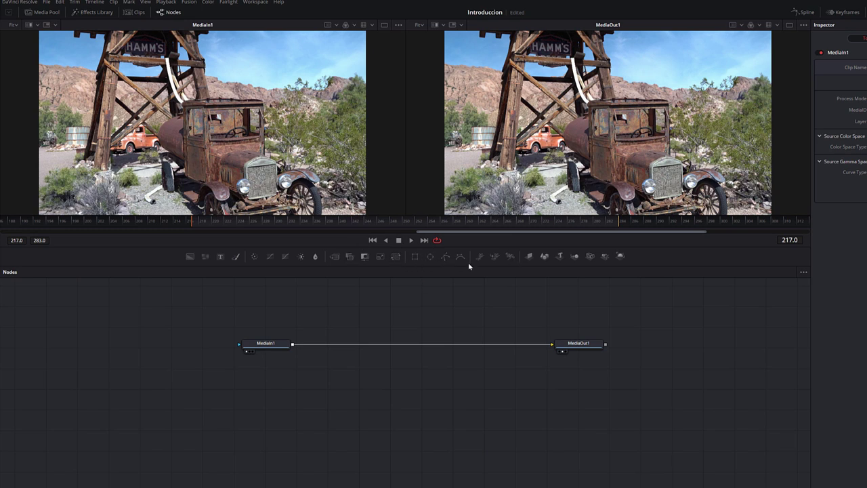
Toggle the Effects Library, then search the tool list for 'Text+'
left_click(93, 12)
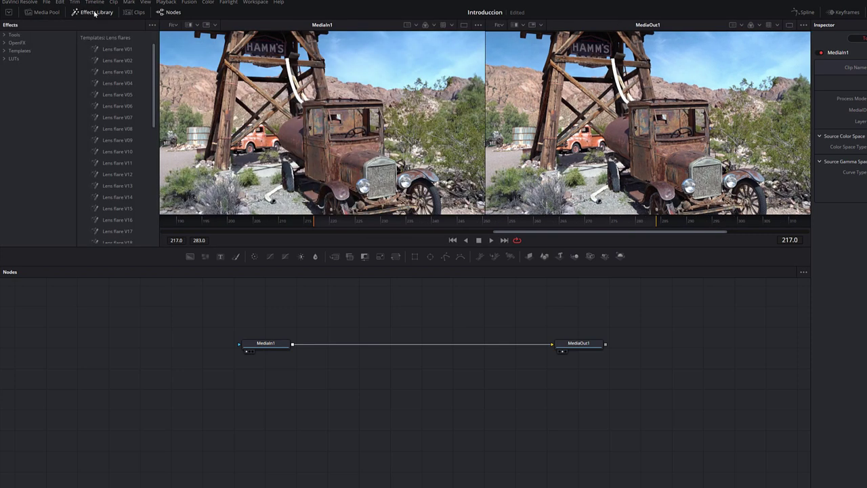
left_click(94, 12)
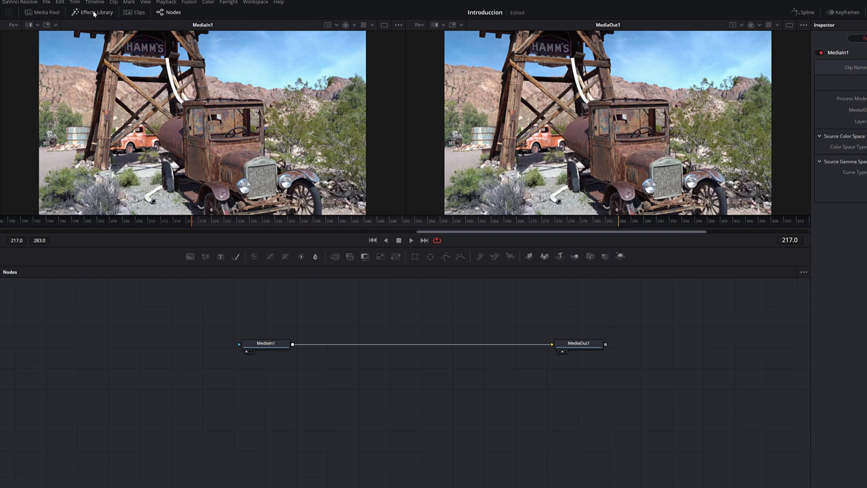
key("shift+space")
type("Text+")
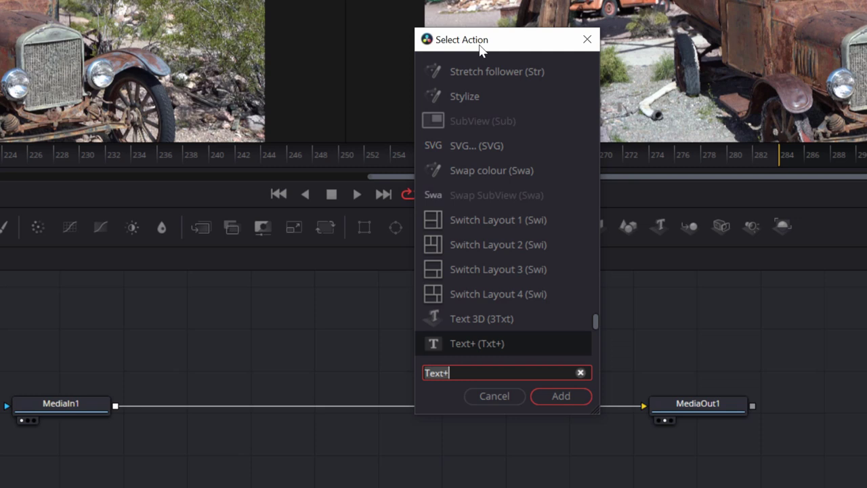
Replace the 'Text+' search with 'trac' to filter for tracker tools
key("BackSpace")
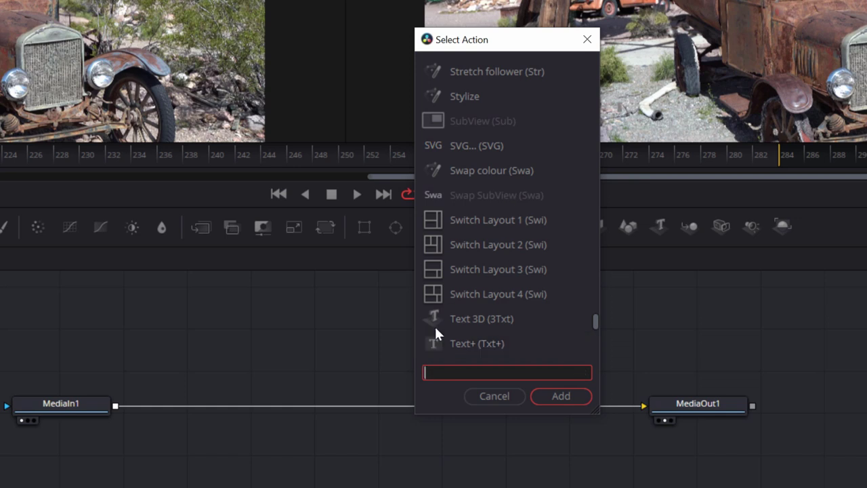
type("trac")
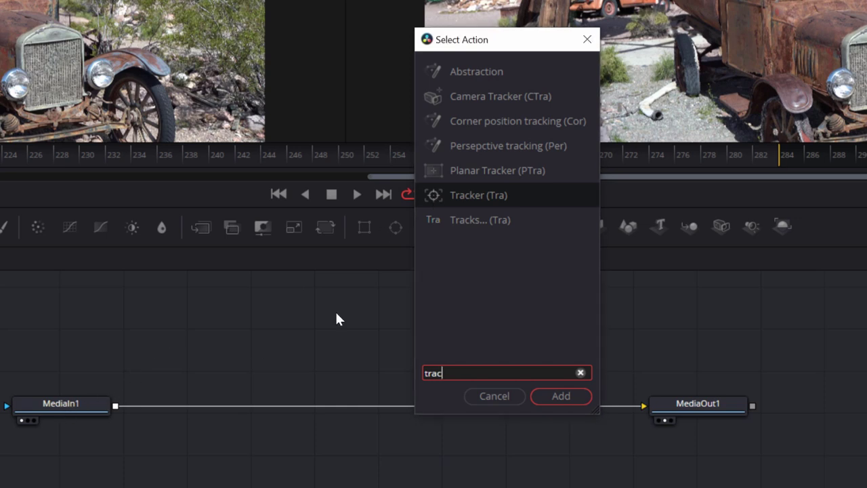
Add a Tracker1 node from the search, undoing a misplaced move and link
type("ker")
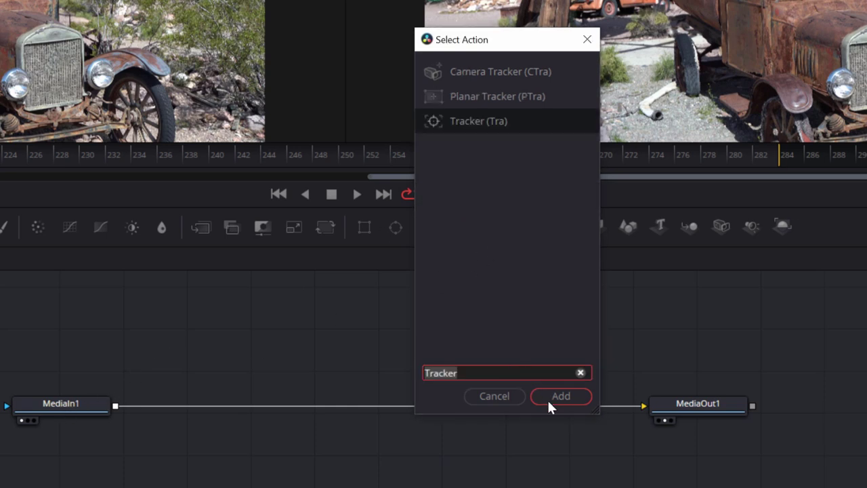
left_click(548, 398)
mouse_move(308, 319)
left_mouse_down()
mouse_move(312, 342)
mouse_move(273, 447)
mouse_move(271, 441)
left_mouse_up()
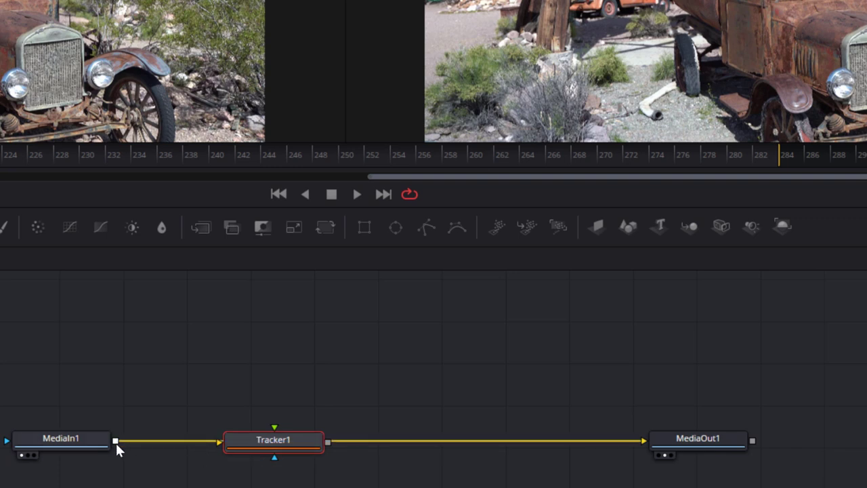
left_click_drag(115, 441, 224, 441)
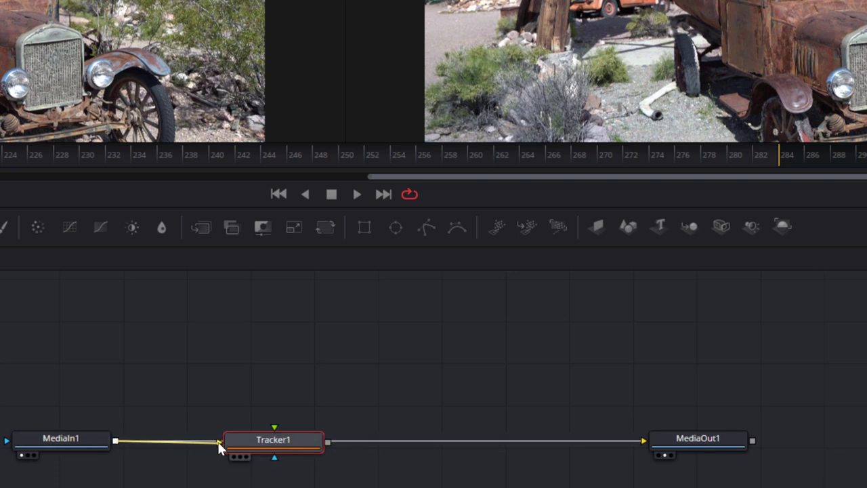
left_click_drag(290, 439, 314, 285)
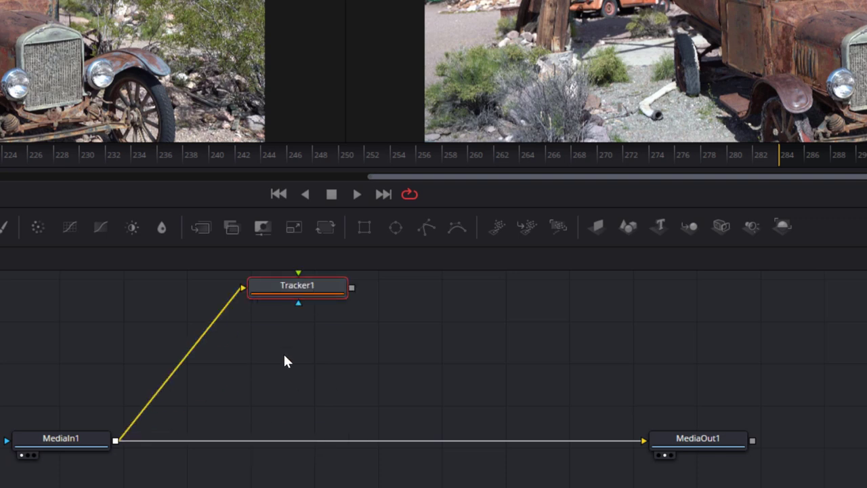
key("ctrl+z")
key("ctrl+z")
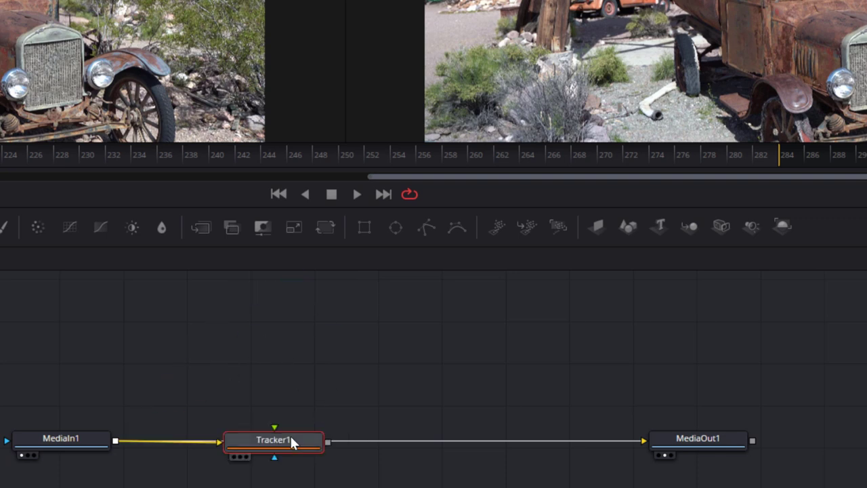
key("ctrl+z")
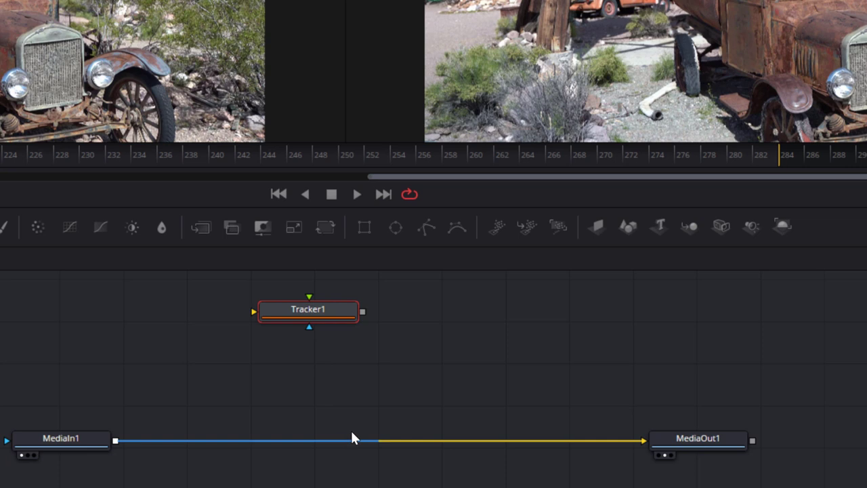
left_click(365, 447)
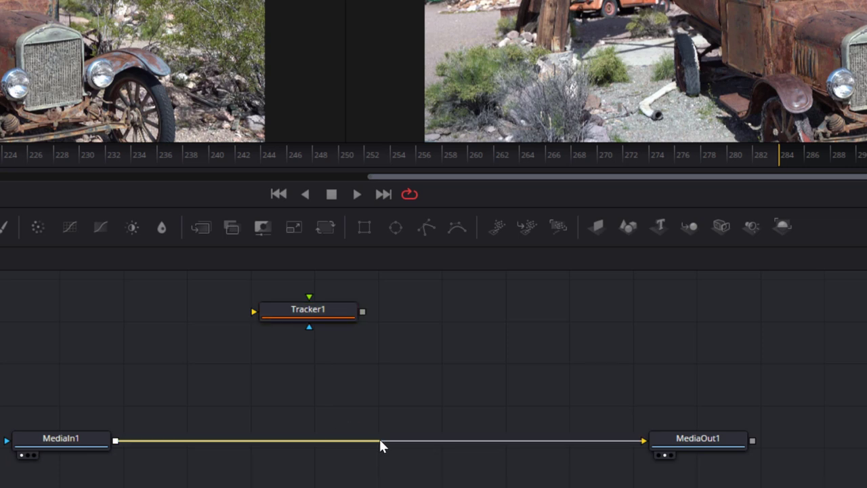
Wire Tracker1 between MediaIn1 and MediaOut1
left_click_drag(379, 444, 381, 439)
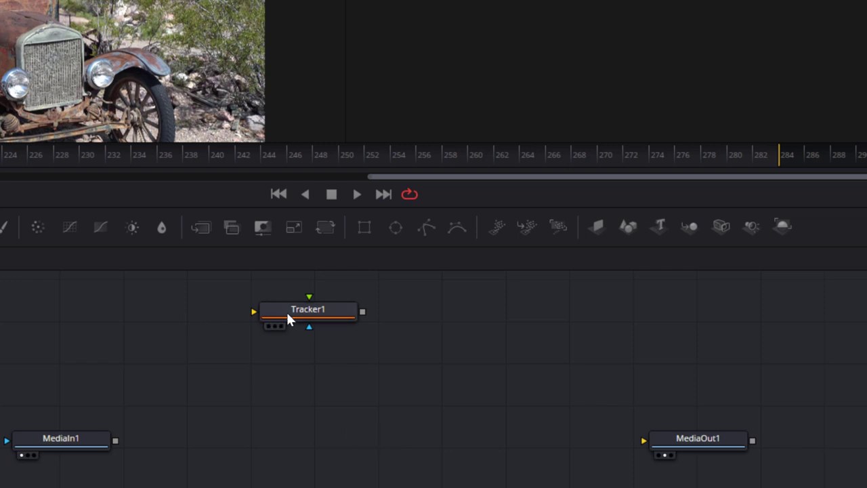
left_click_drag(286, 311, 240, 441)
left_click_drag(116, 441, 210, 441)
left_click_drag(317, 441, 643, 441)
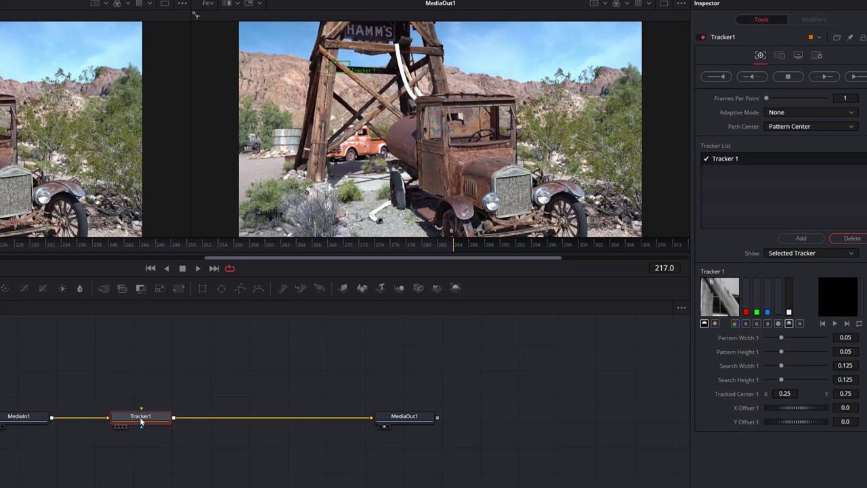
Enlarge the tracker pattern box over the feature and track it forward through the clip
left_click(334, 64)
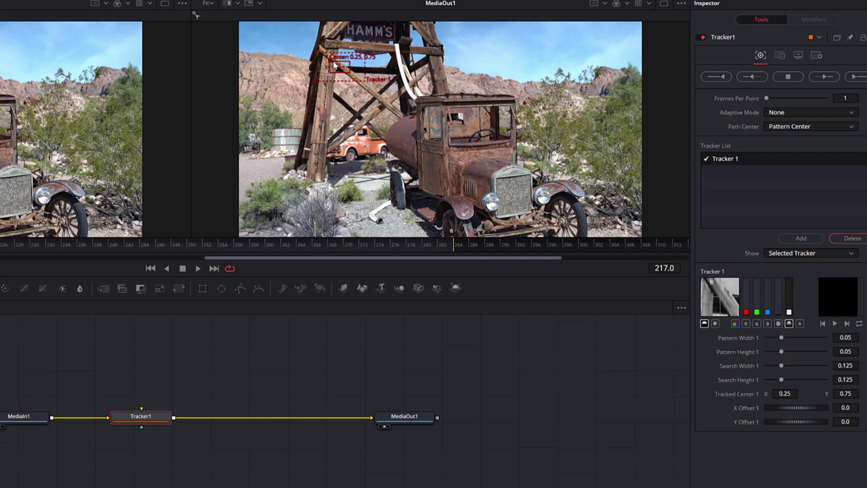
left_click_drag(334, 64, 510, 98)
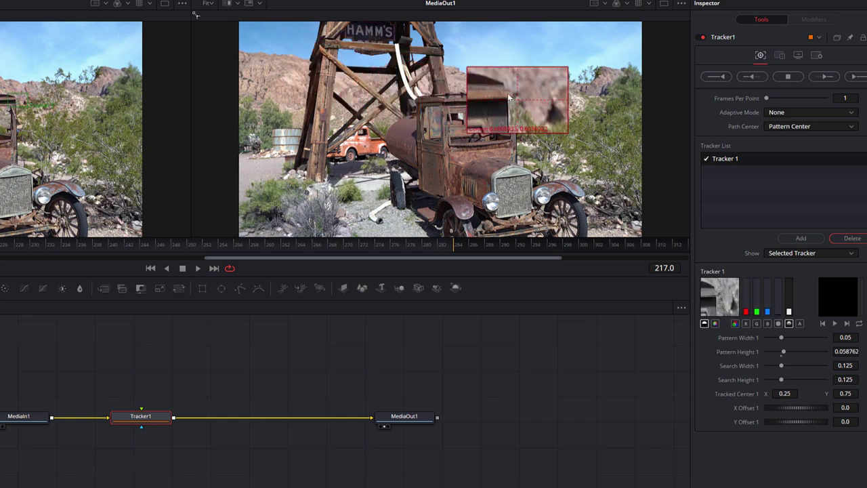
left_click_drag(510, 99, 510, 98)
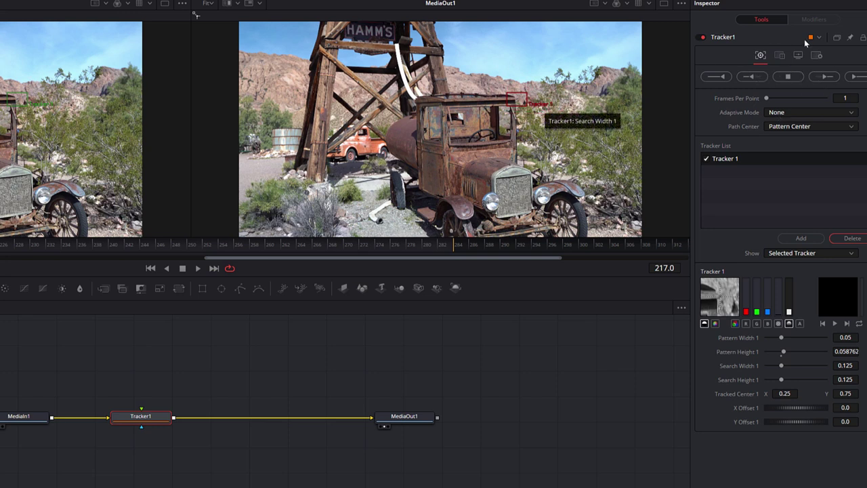
left_click(852, 78)
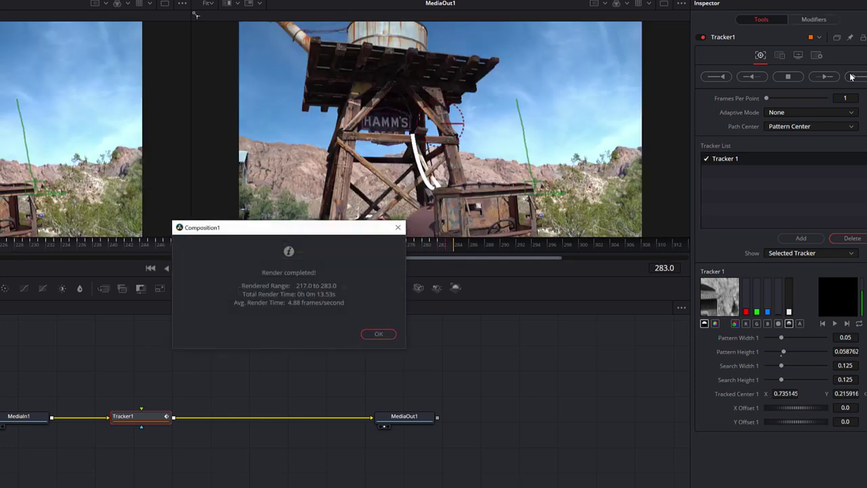
Dismiss the Render completed message after tracking frames 217–283
left_click(379, 333)
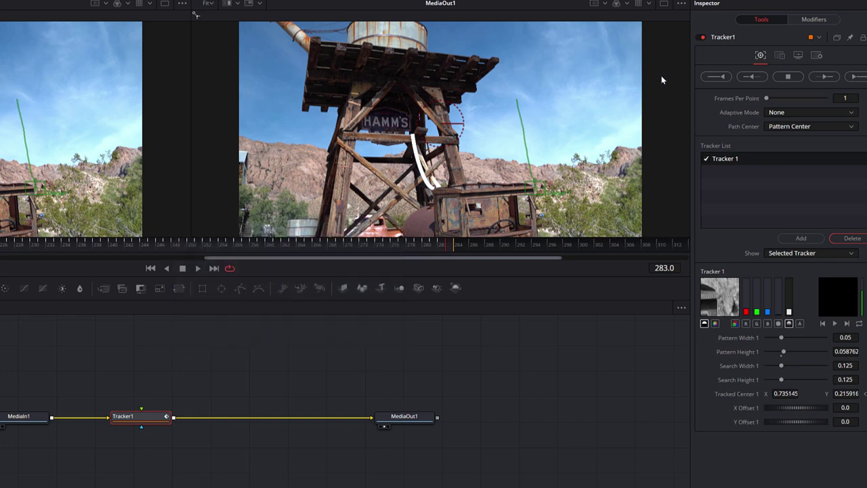
mouse_move(536, 186)
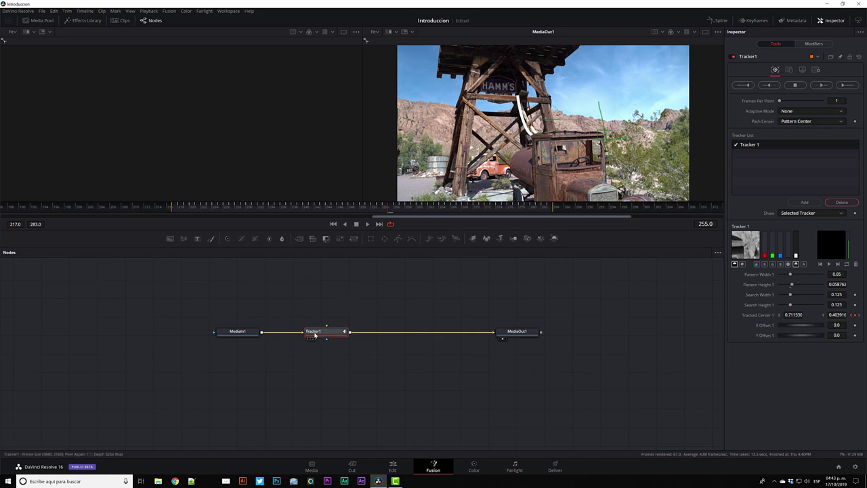
Add an unconnected Text1 node above Tracker1, undoing the automatic merge
left_click(198, 240)
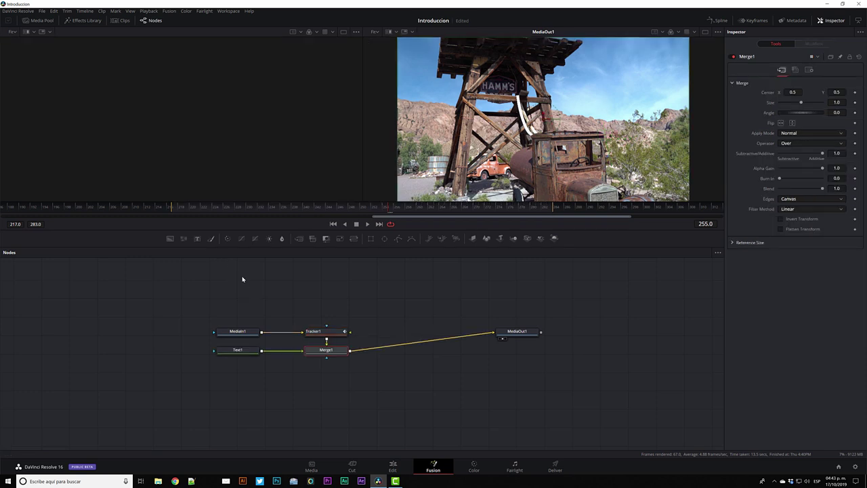
key("ctrl+z")
mouse_move(198, 240)
left_mouse_down()
mouse_move(308, 298)
mouse_move(277, 286)
left_mouse_up()
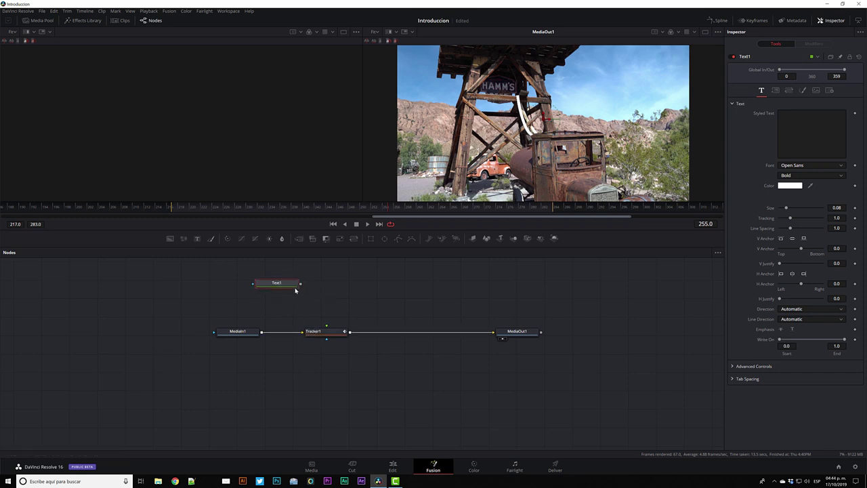
left_click_drag(283, 284, 299, 283)
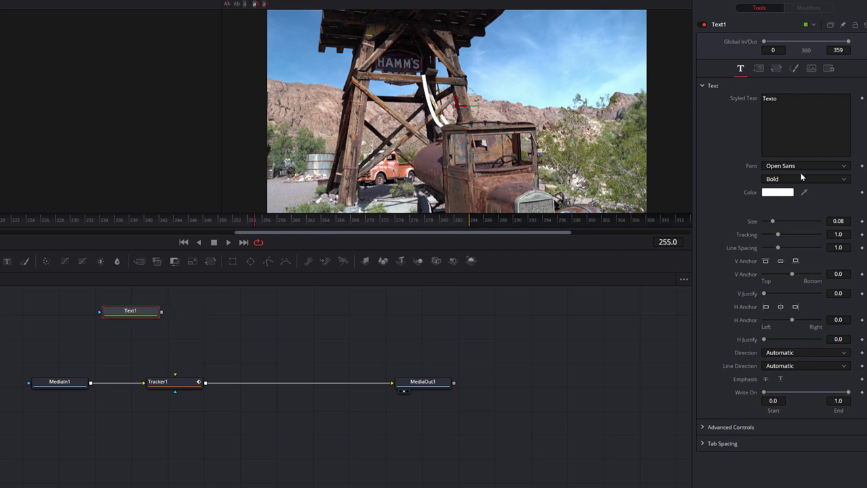
Connect Text1's output to Tracker1's foreground input and show Tracker1's settings
mouse_move(162, 313)
left_click_drag(162, 313, 175, 375)
left_click(155, 382)
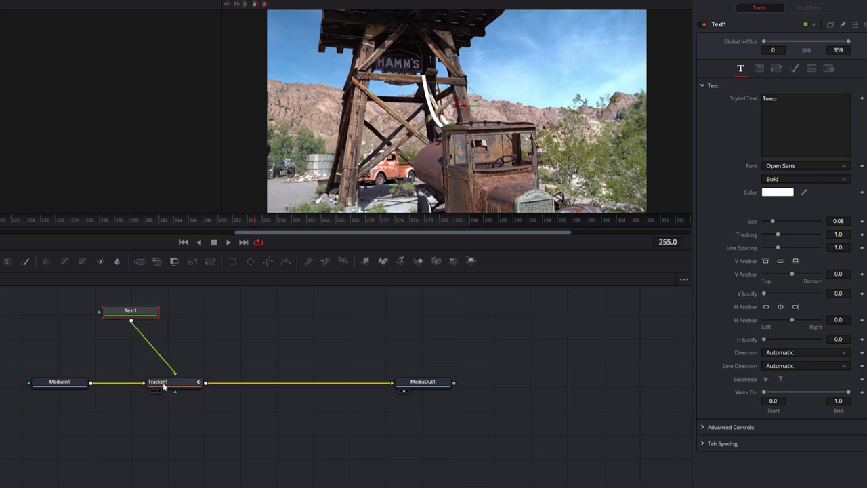
left_click(133, 312)
mouse_move(168, 383)
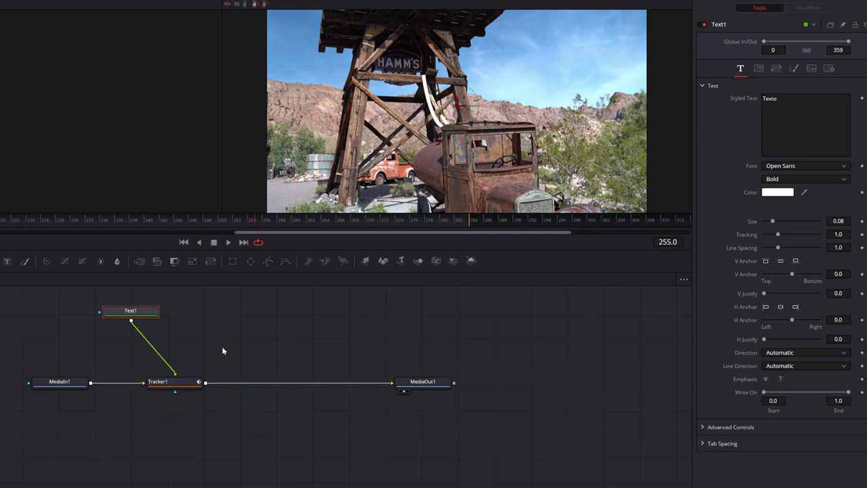
left_click(191, 380)
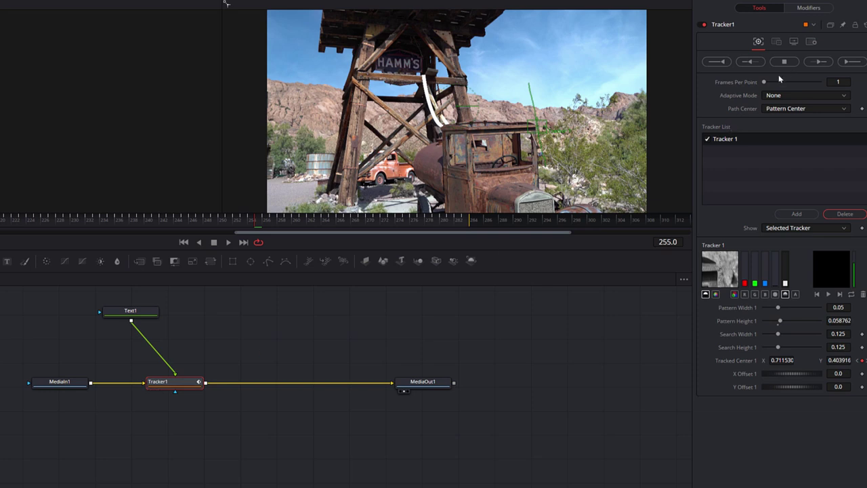
Set Tracker1's Operation to Match Move, then select the Text1 node
left_click(777, 42)
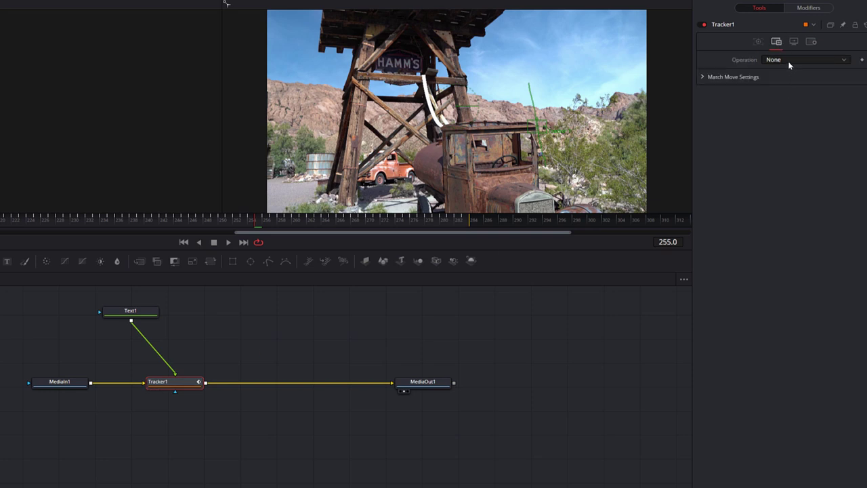
left_click(789, 61)
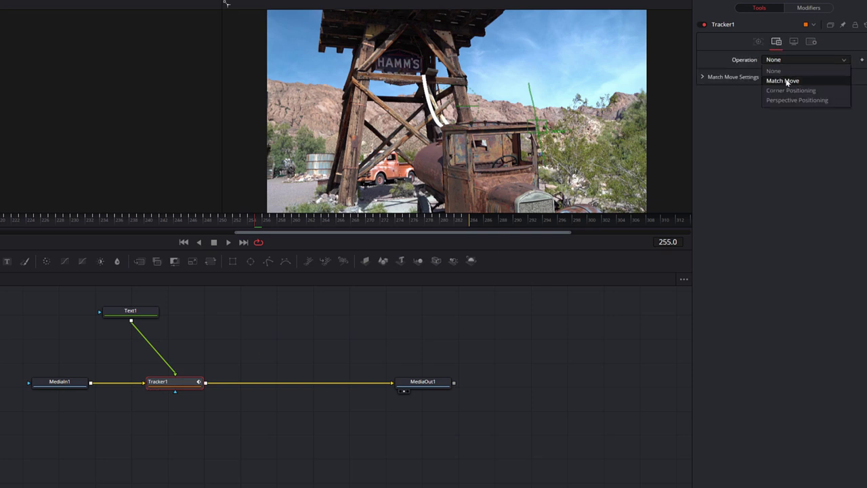
left_click(787, 82)
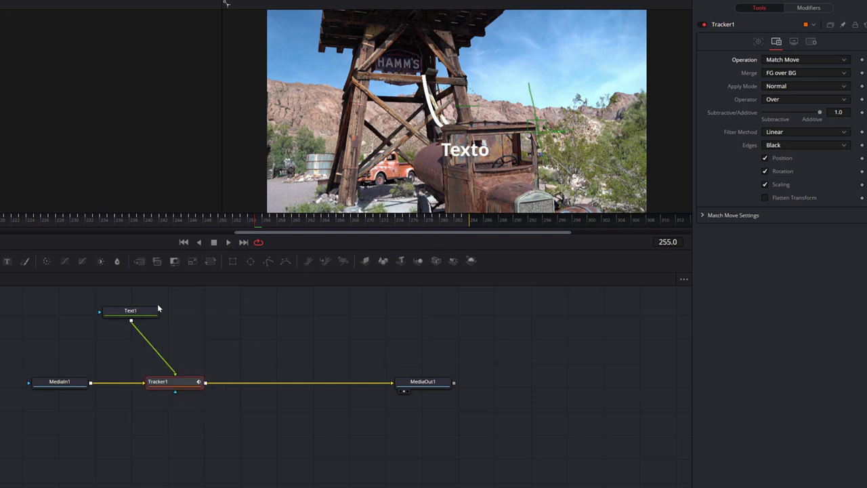
left_click(130, 313)
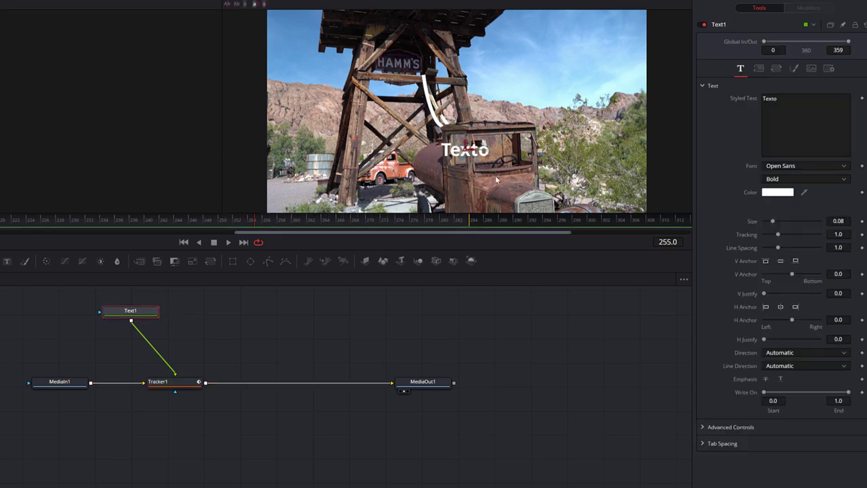
Place 'Texto' right of the truck above the bushes, scrub to verify tracking, and return to Edit
left_click_drag(465, 145, 564, 146)
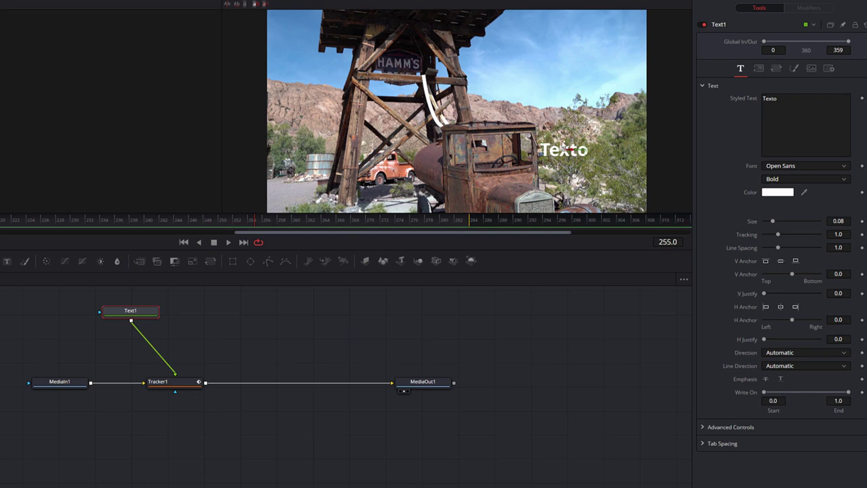
left_click_drag(565, 145, 564, 129)
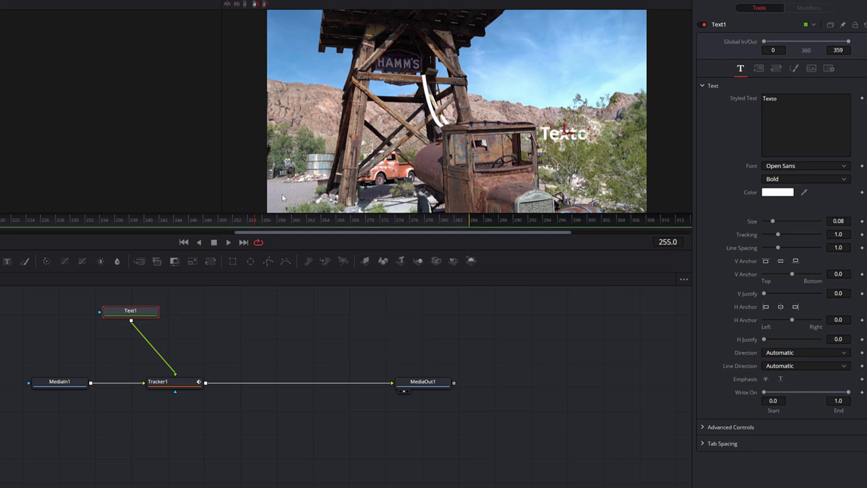
left_click_drag(254, 223, 1, 226)
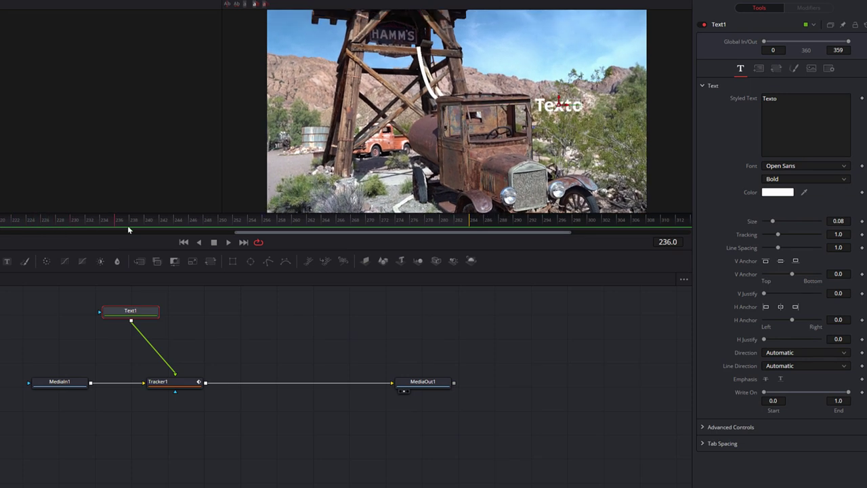
left_click_drag(1, 226, 463, 230)
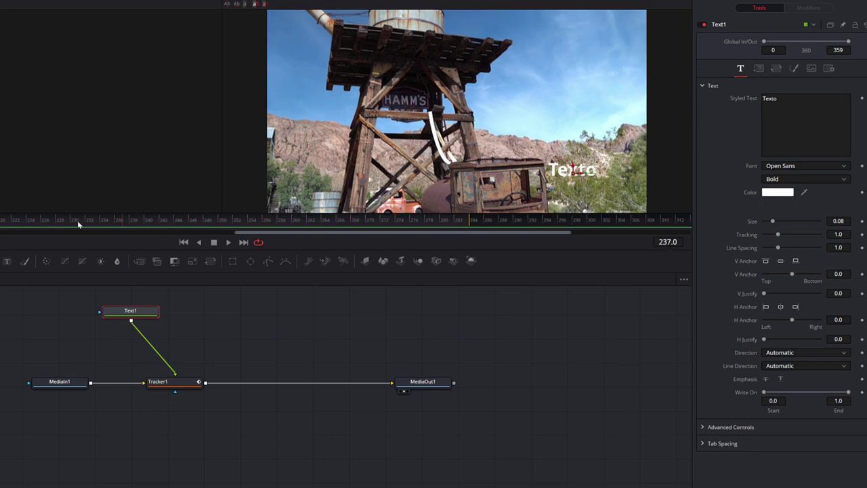
left_click_drag(464, 231, 48, 220)
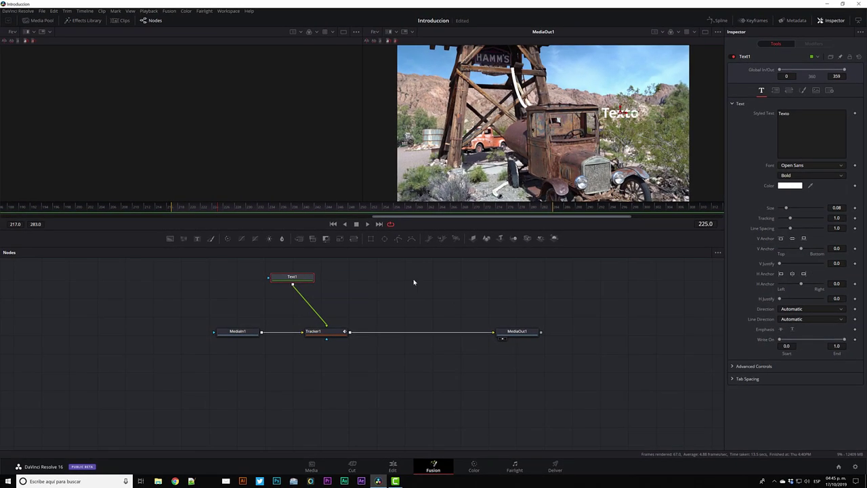
left_click(391, 292)
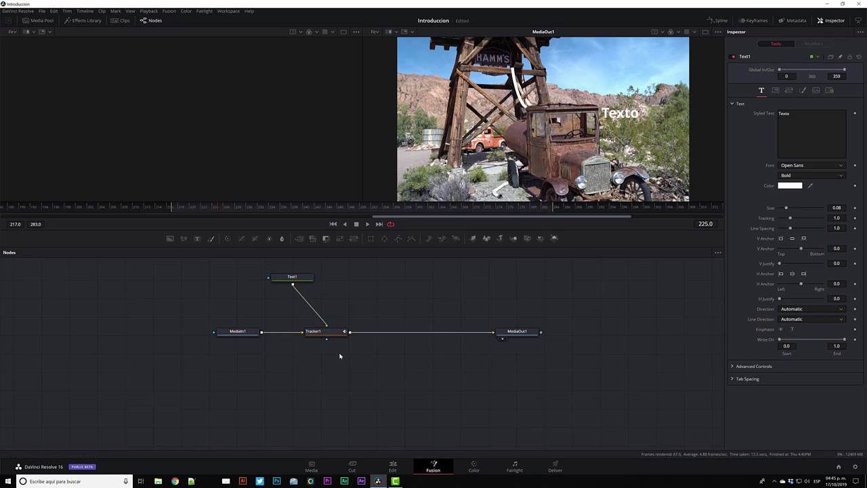
left_click(393, 466)
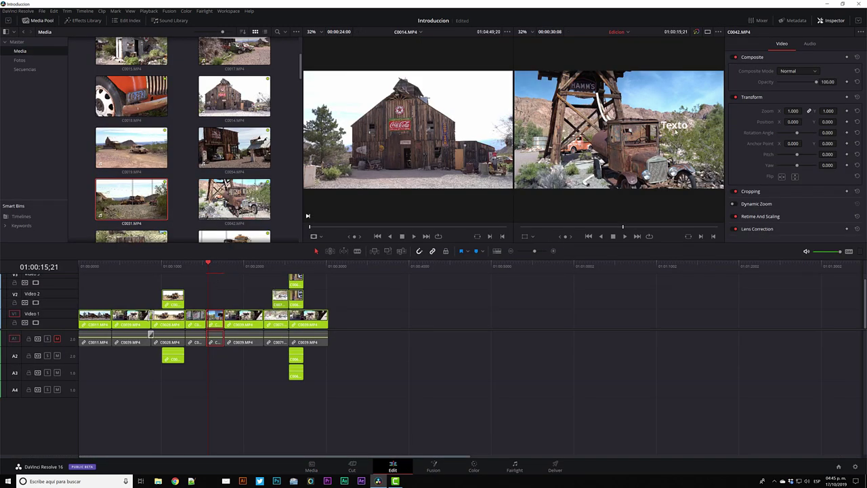
Scrub the truck clip to preview the tracked 'Texto' text, then return to Fusion
left_click_drag(208, 264, 210, 266)
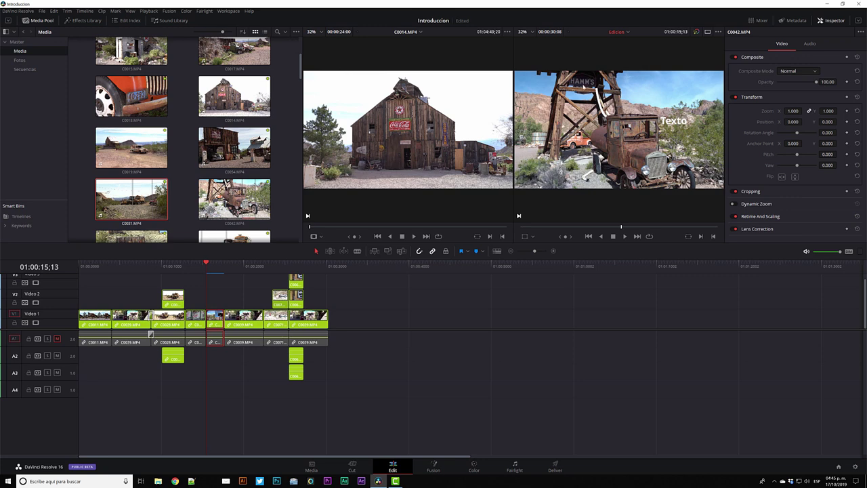
left_click(433, 466)
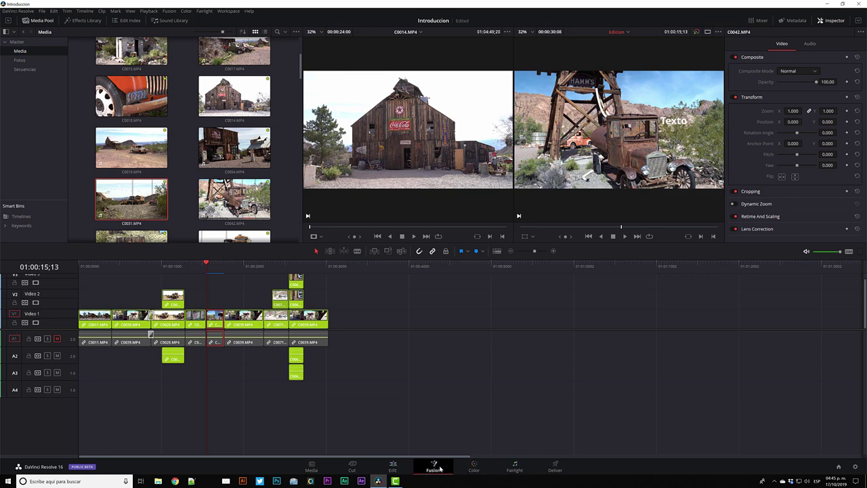
Change Text1's Styled Text from 'Texto' to HAAM's, nudge it slightly right, and view it on the Edit page
left_click(301, 277)
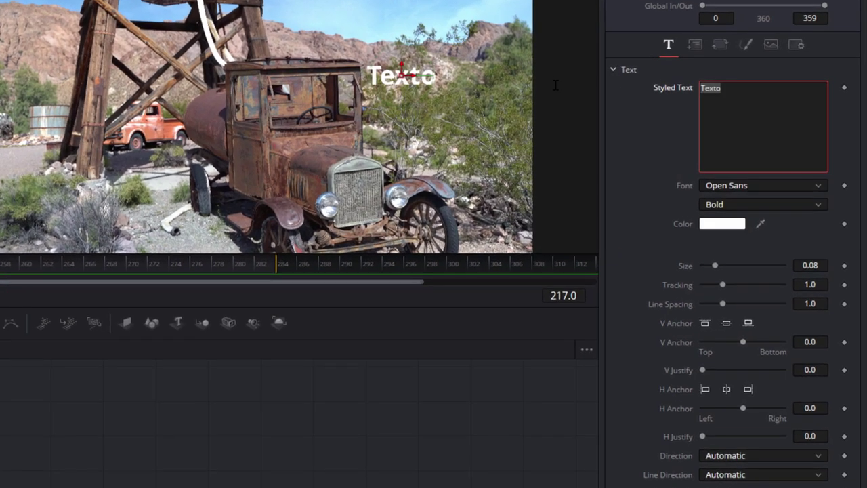
type("HAAM")
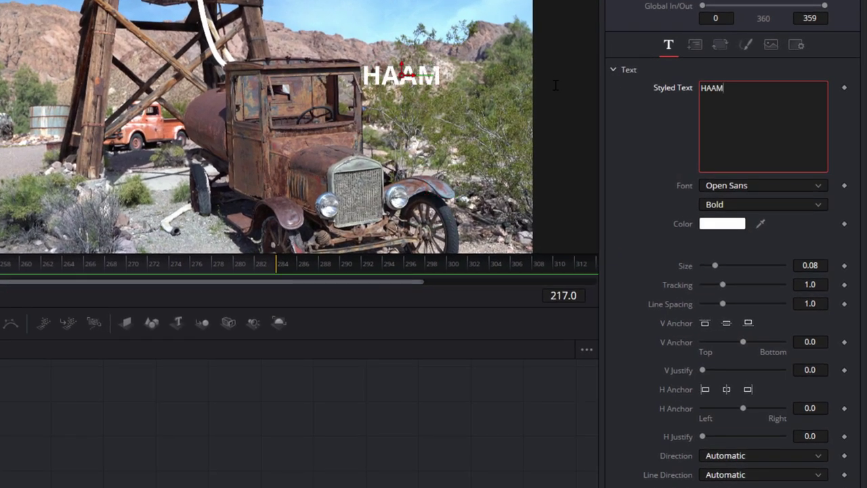
type("'s")
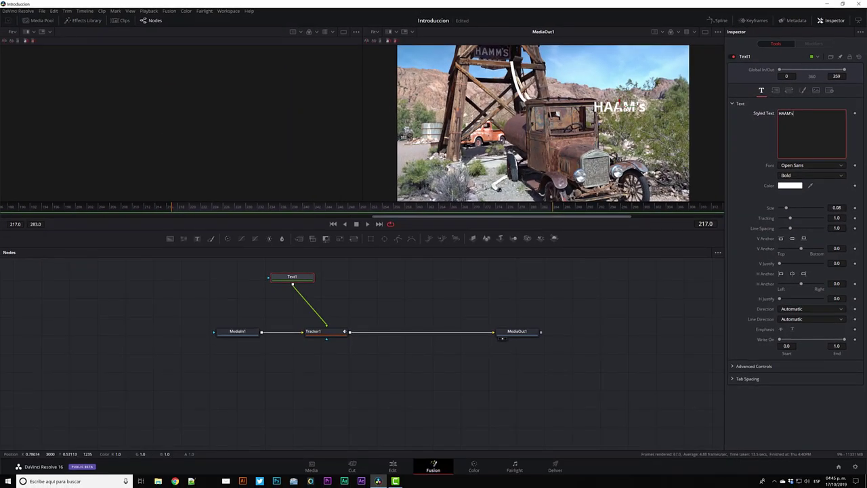
left_click(625, 108)
left_click_drag(621, 107, 628, 107)
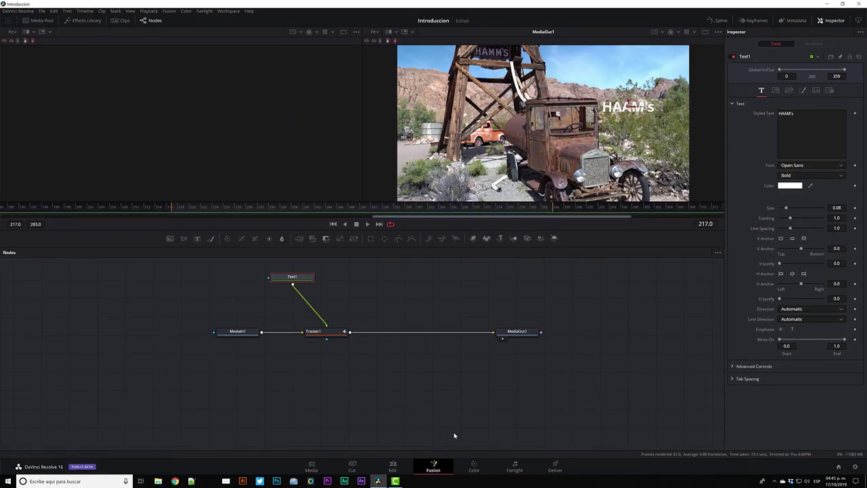
left_click(394, 466)
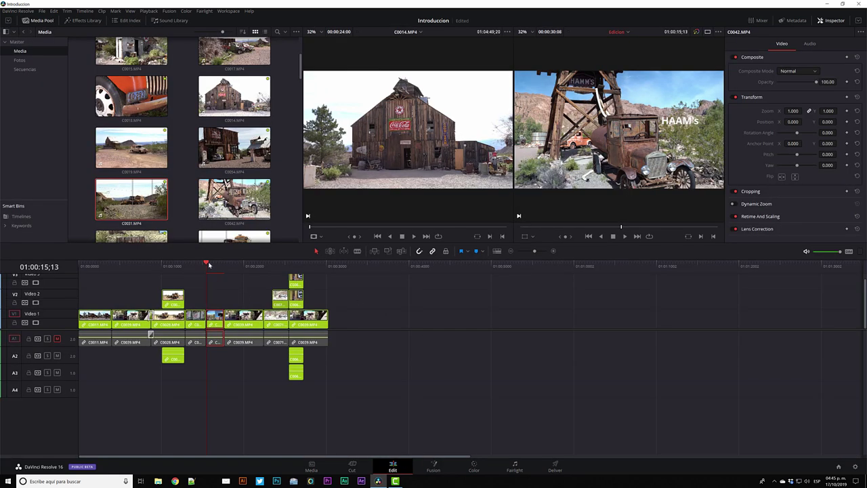
left_click_drag(208, 264, 208, 264)
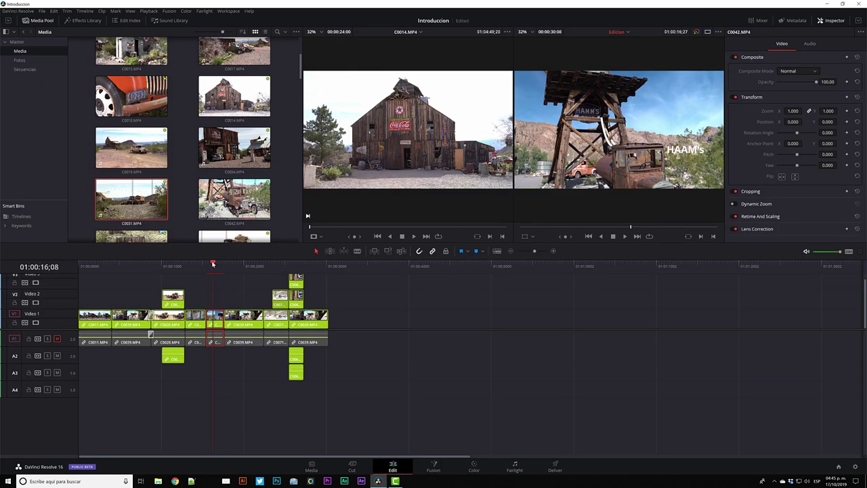
left_click_drag(209, 264, 208, 264)
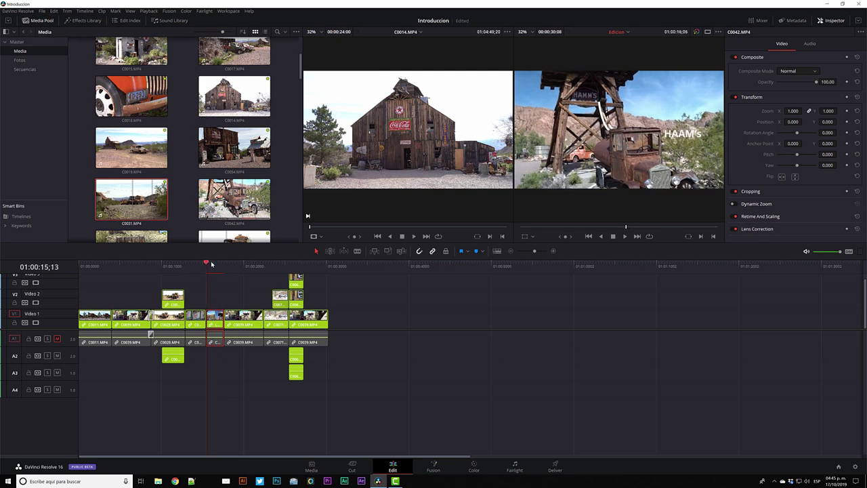
left_click(432, 466)
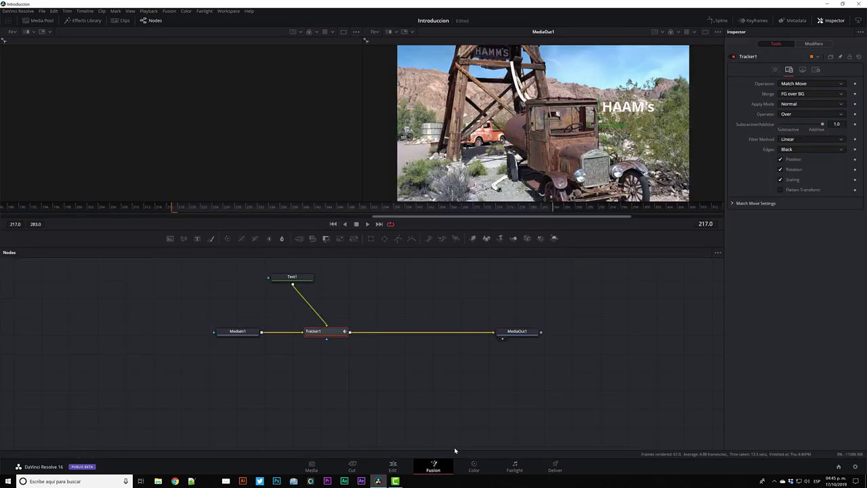